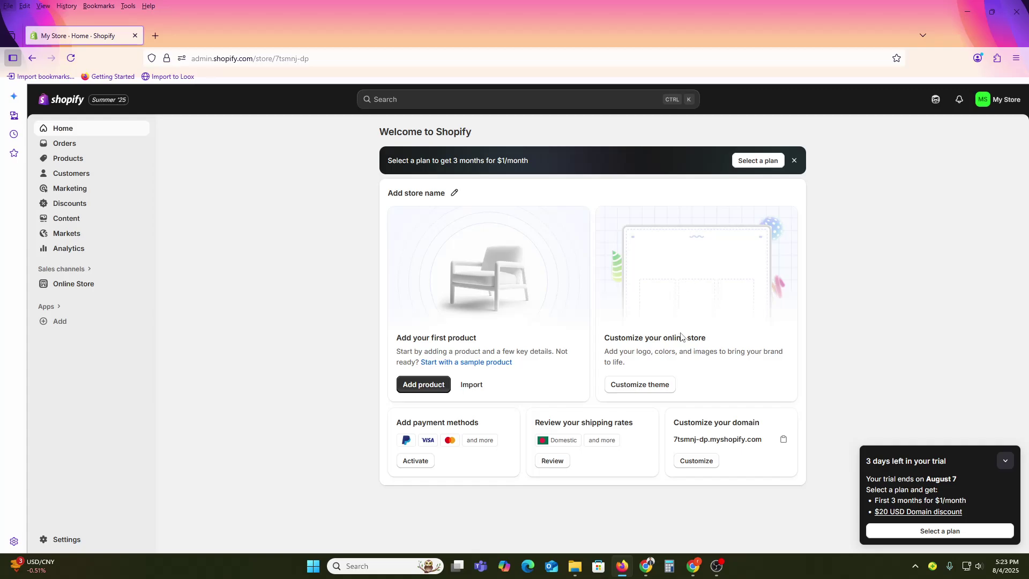
{"action": "left_click", "coordinate": [80, 283]}
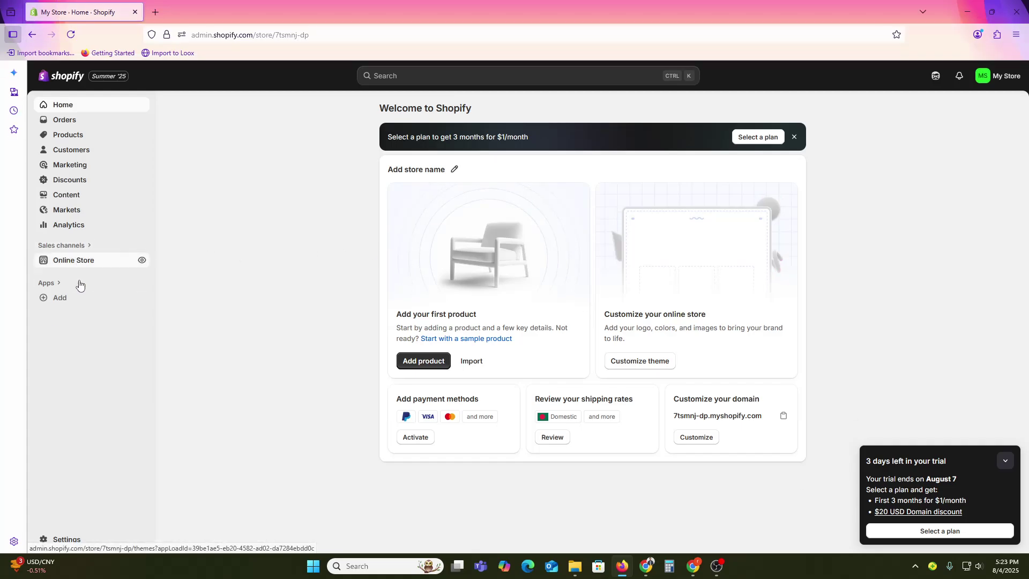
{"action": "left_click", "coordinate": [86, 259]}
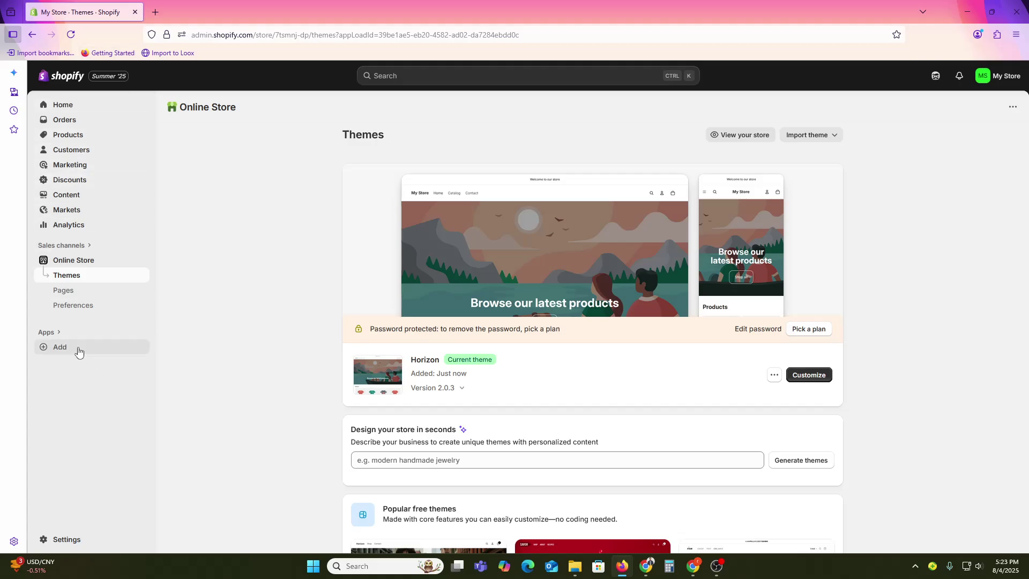
{"action": "left_click", "coordinate": [47, 333]}
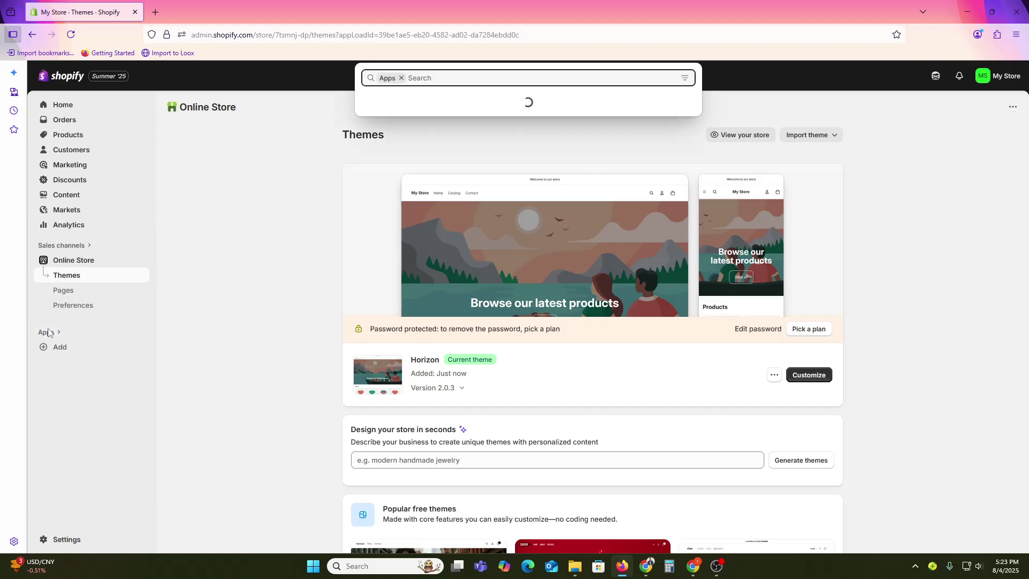
{"action": "left_click", "coordinate": [68, 542]}
Step: Open the Shopify App Store from the store's Apps and sales channels settings
{"action": "left_click", "coordinate": [66, 540]}
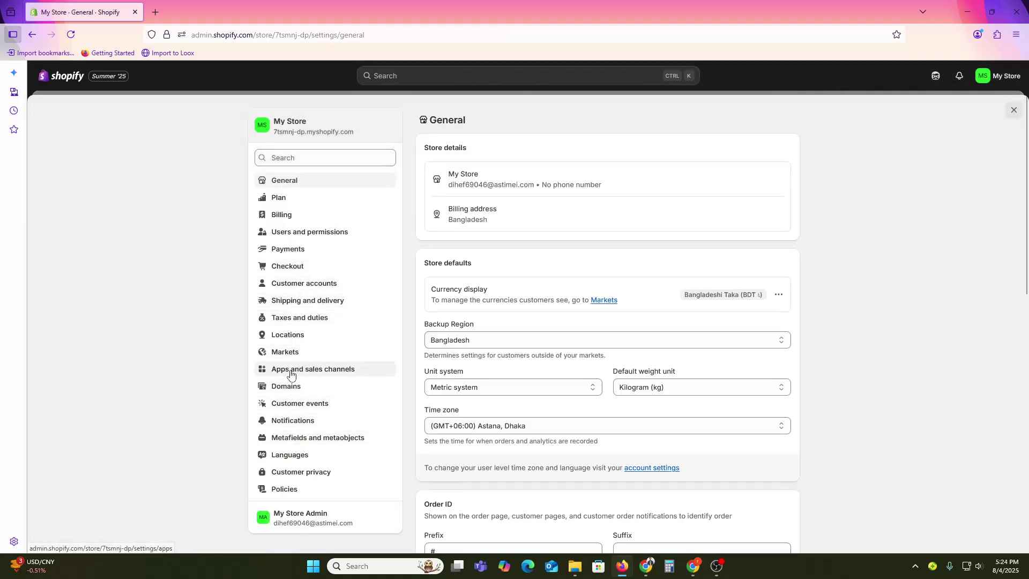
{"action": "left_click", "coordinate": [291, 374]}
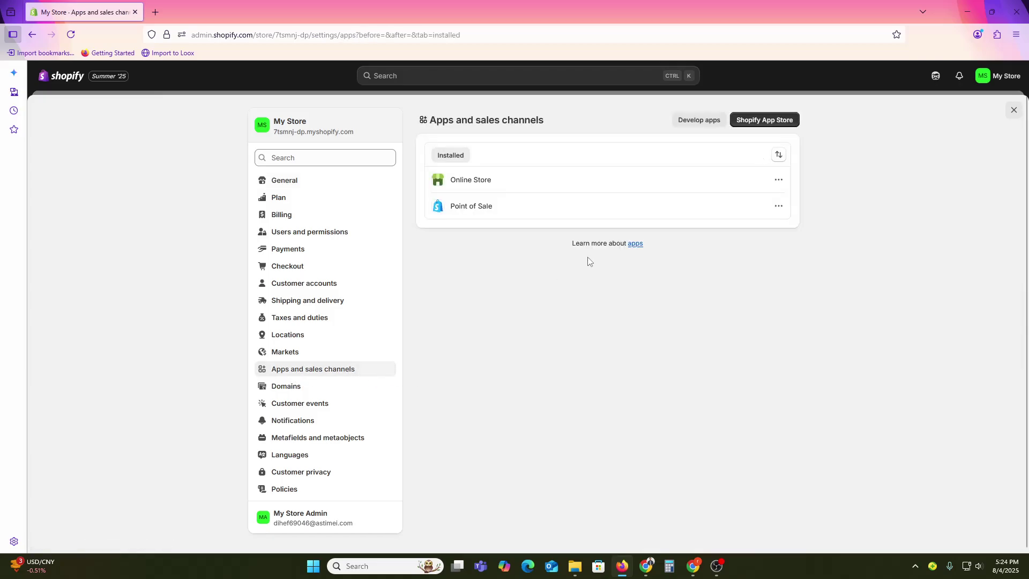
{"action": "left_click", "coordinate": [784, 120]}
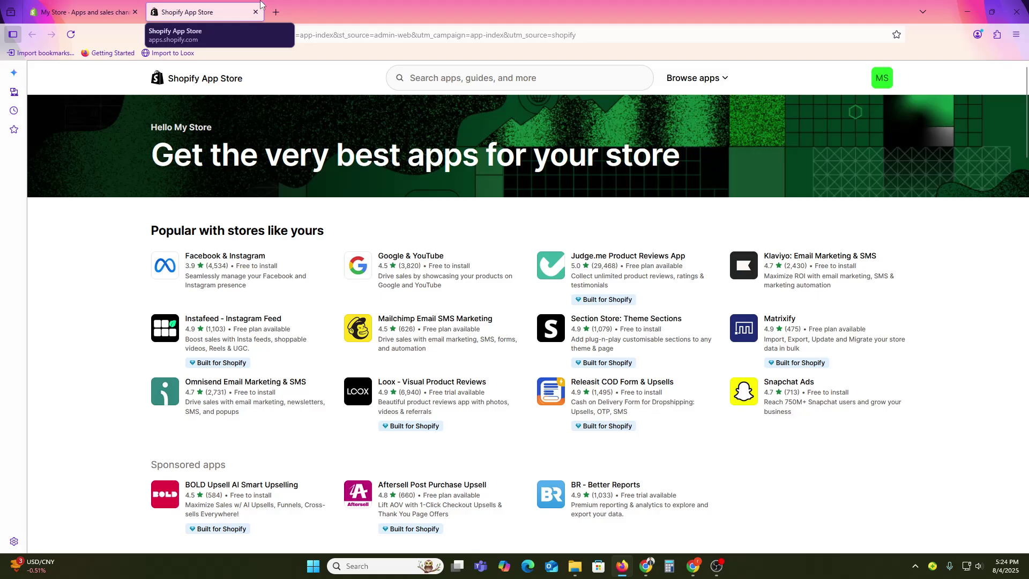
Step: Search the app store for Judge.me and install the Judge.me Product Reviews App on the store
{"action": "left_click", "coordinate": [477, 81]}
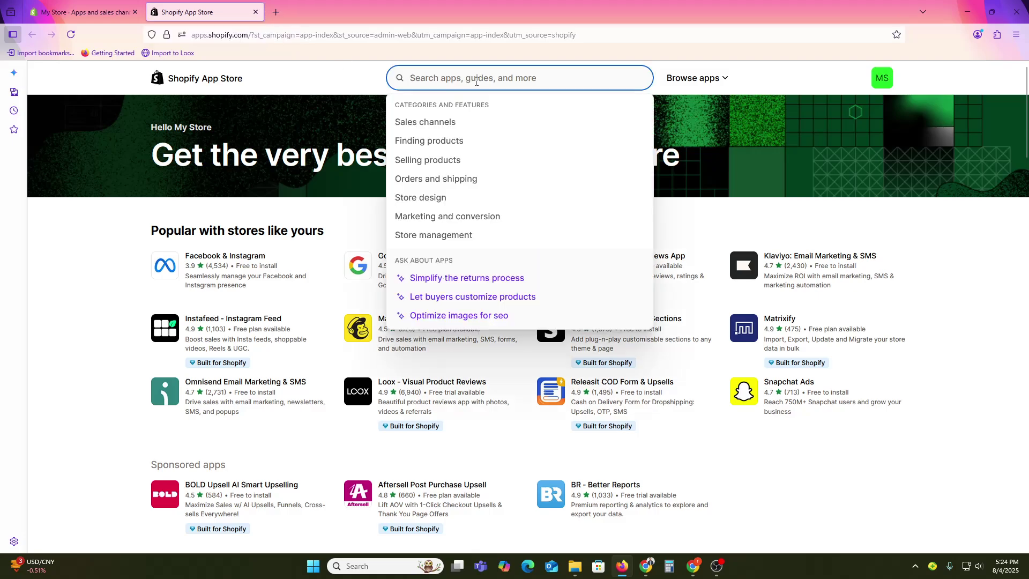
{"action": "type", "text": "Ju"}
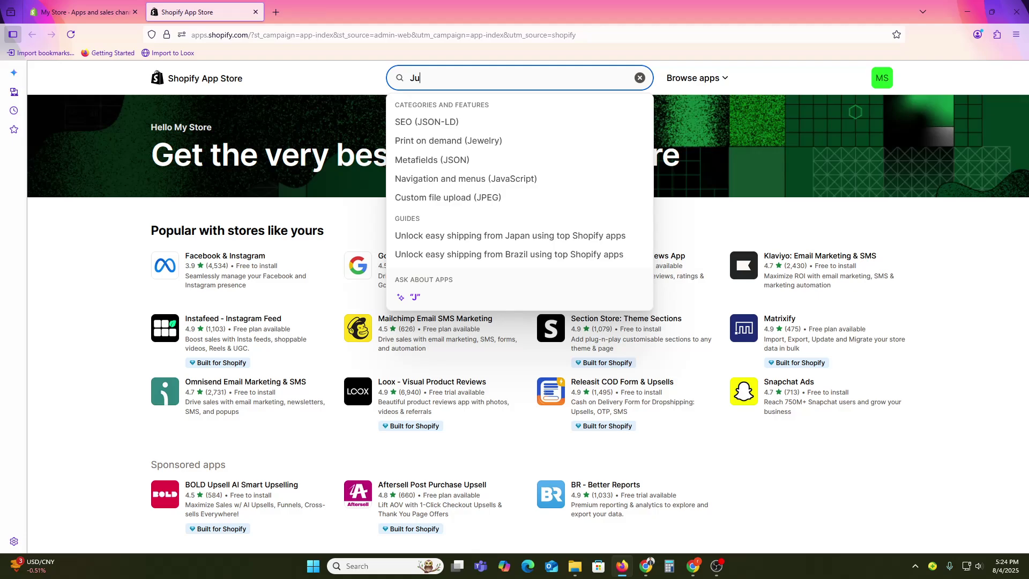
{"action": "type", "text": "dge.me"}
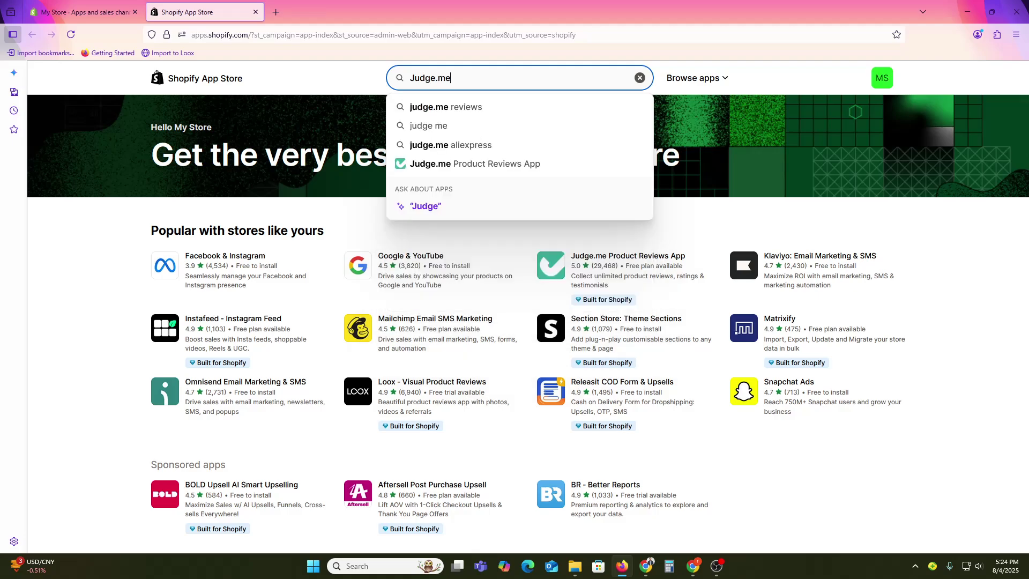
{"action": "key", "text": "Return"}
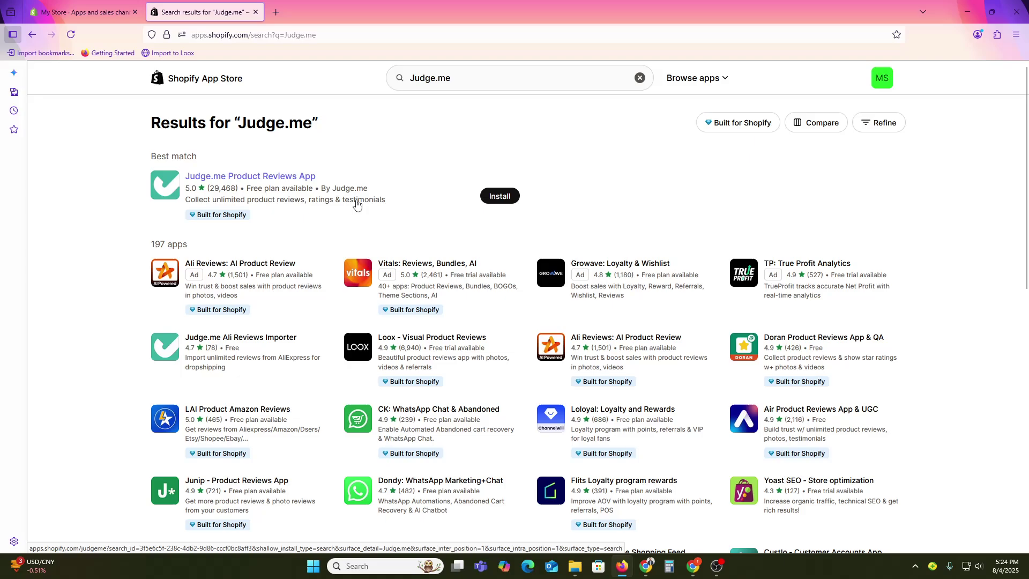
{"action": "left_click", "coordinate": [494, 207]}
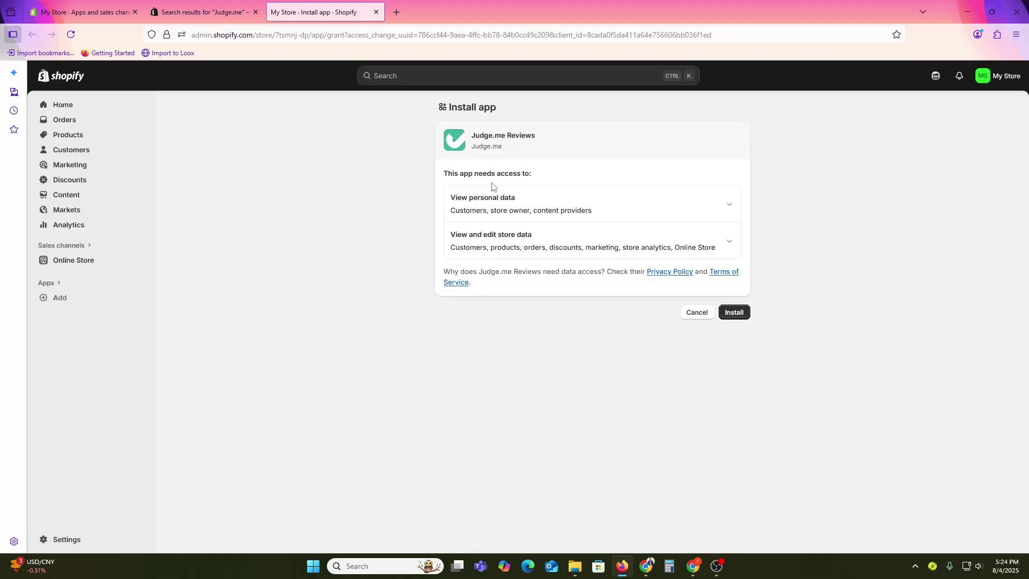
{"action": "left_click", "coordinate": [739, 312]}
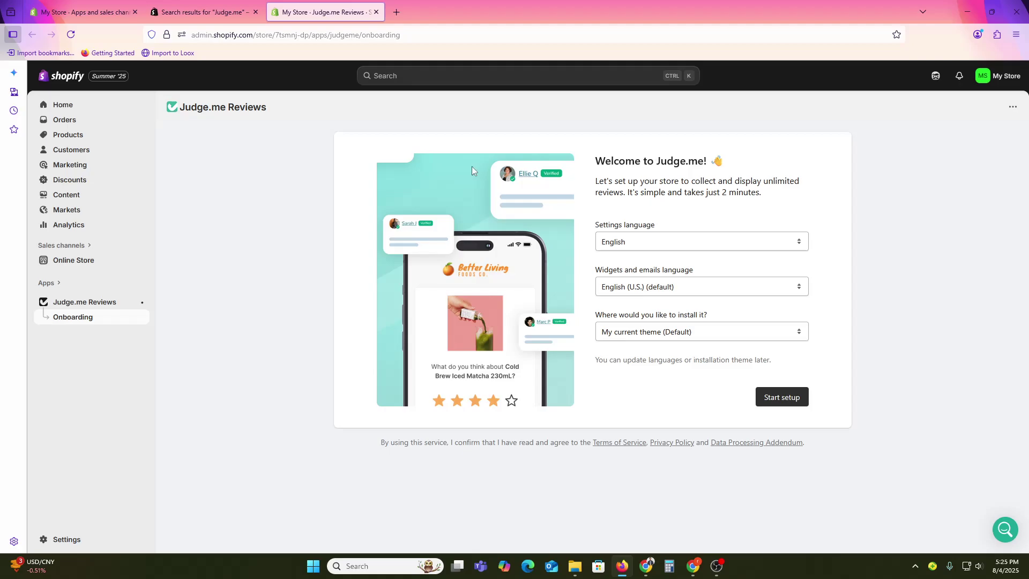
Step: Start the Judge.me setup with the default languages and current theme, then enable its app embed and save the Horizon theme
{"action": "left_click", "coordinate": [775, 401]}
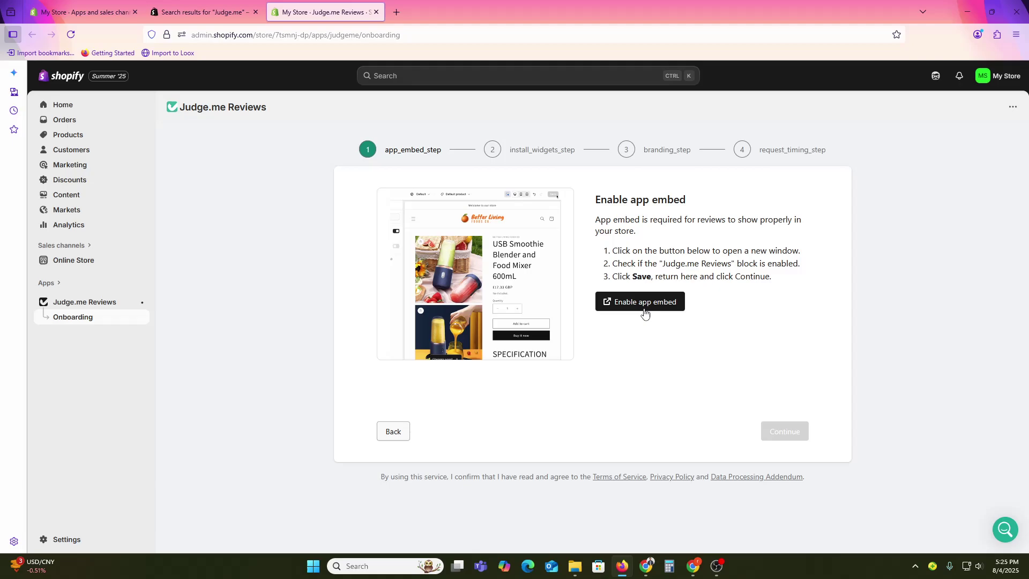
{"action": "left_click", "coordinate": [645, 313]}
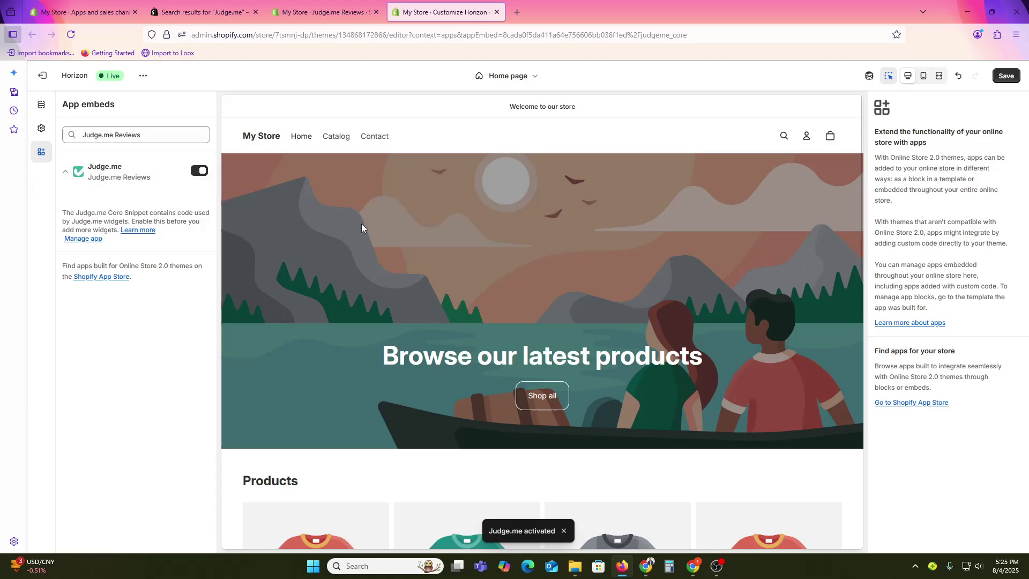
{"action": "left_click", "coordinate": [1006, 75]}
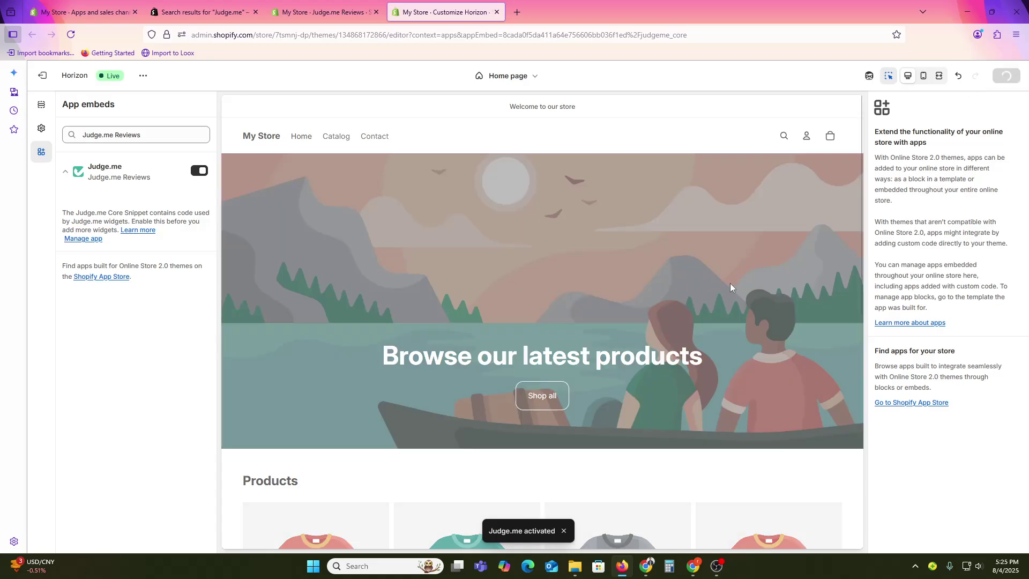
{"action": "scroll", "coordinate": [458, 409], "scroll_direction": "down", "scroll_amount": 5}
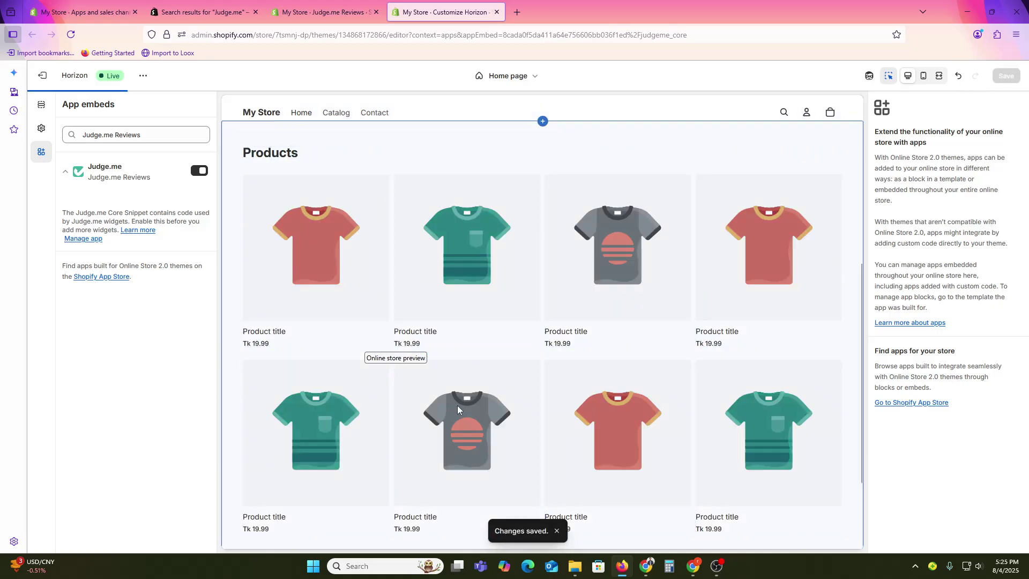
{"action": "scroll", "coordinate": [459, 409], "scroll_direction": "down", "scroll_amount": 3}
{"action": "scroll", "coordinate": [386, 498], "scroll_direction": "up", "scroll_amount": 8}
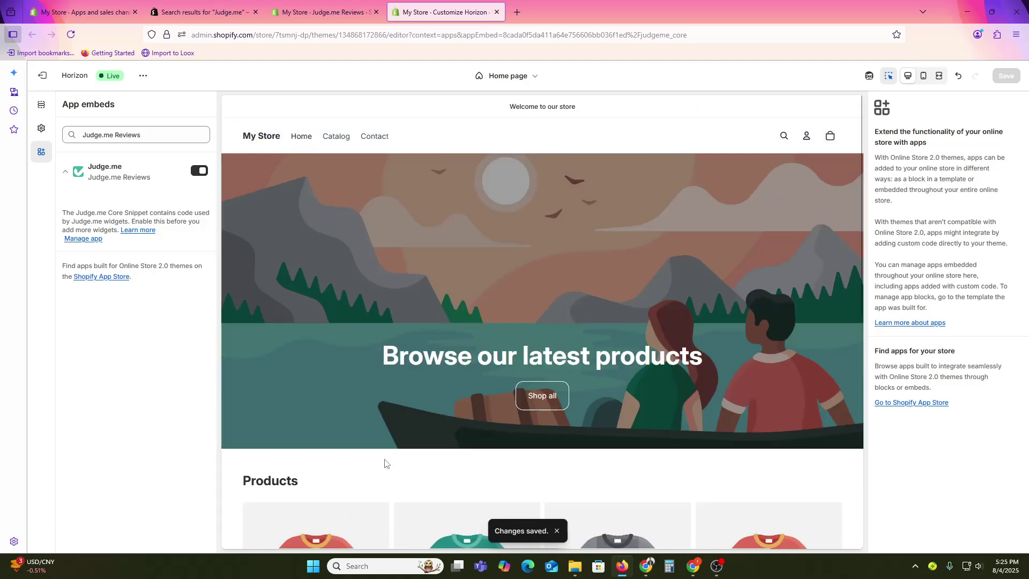
Step: Try to install the Review Widget in the theme from the Judge.me onboarding, checking the store preview before returning to the onboarding
{"action": "left_click", "coordinate": [324, 12]}
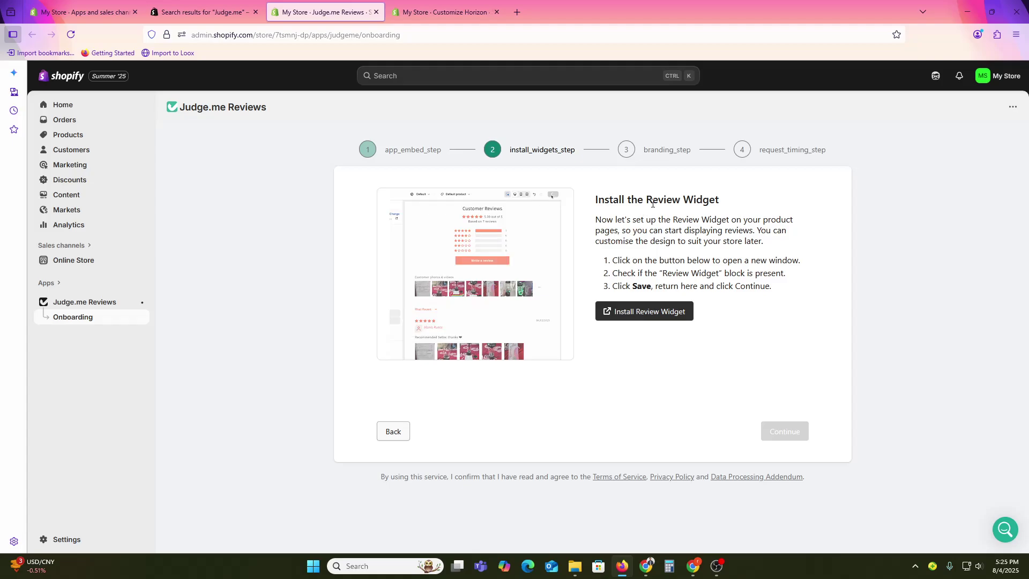
{"action": "left_click_drag", "start_coordinate": [653, 204], "coordinate": [729, 207]}
{"action": "left_click", "coordinate": [706, 215]}
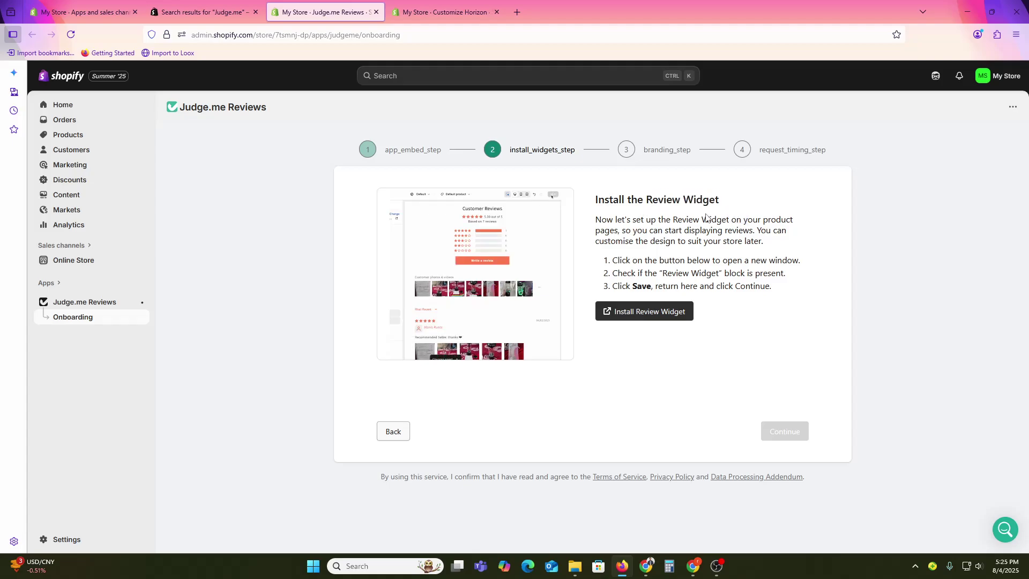
{"action": "left_click", "coordinate": [633, 312]}
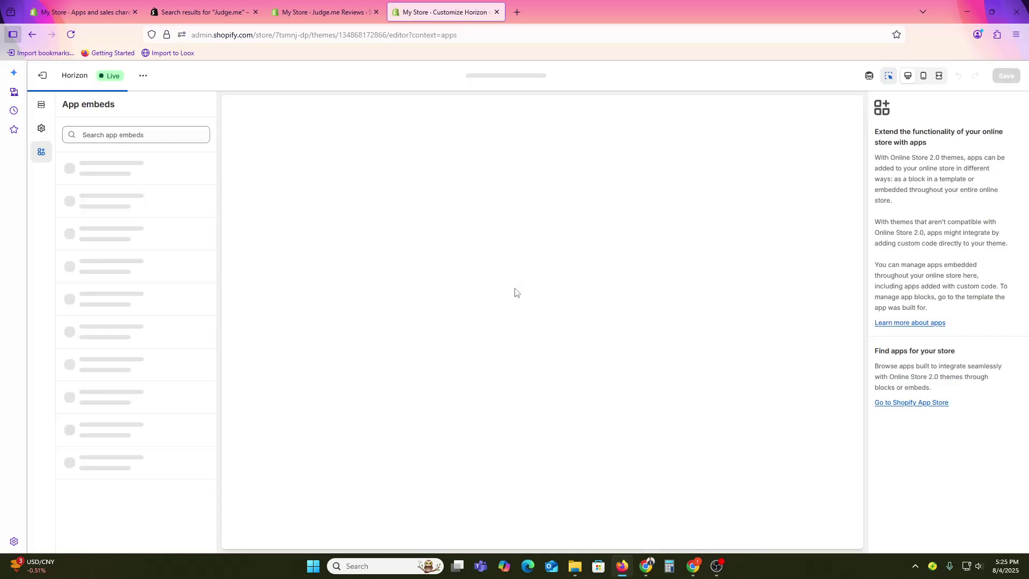
{"action": "scroll", "coordinate": [580, 355], "scroll_direction": "down", "scroll_amount": 5}
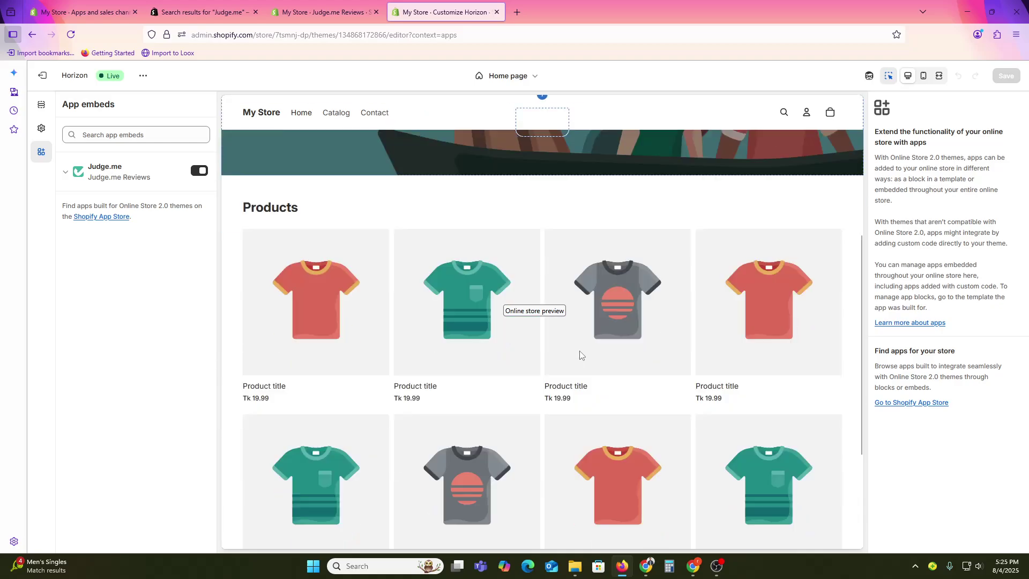
{"action": "scroll", "coordinate": [584, 356], "scroll_direction": "down", "scroll_amount": 3}
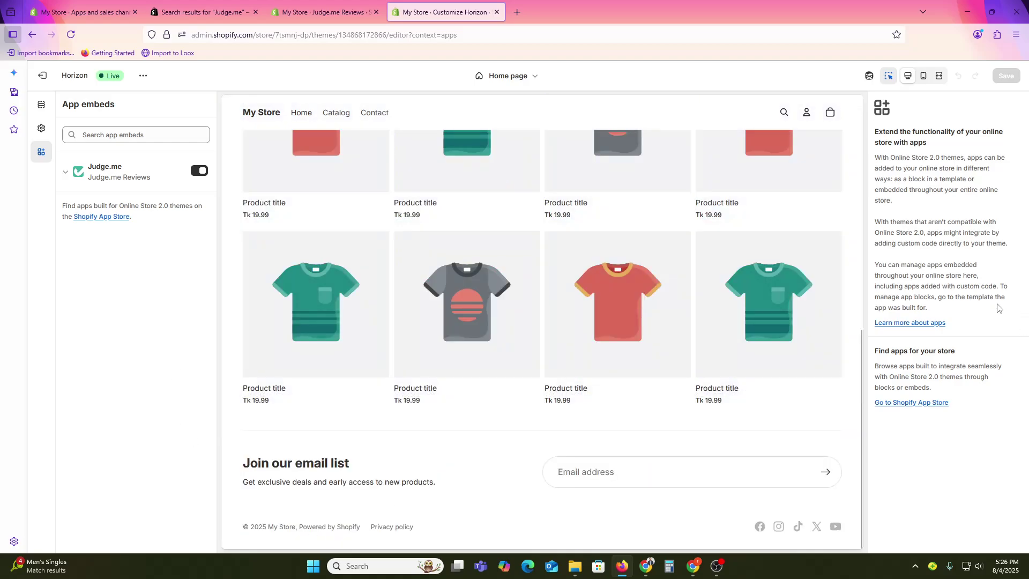
{"action": "left_click", "coordinate": [322, 12]}
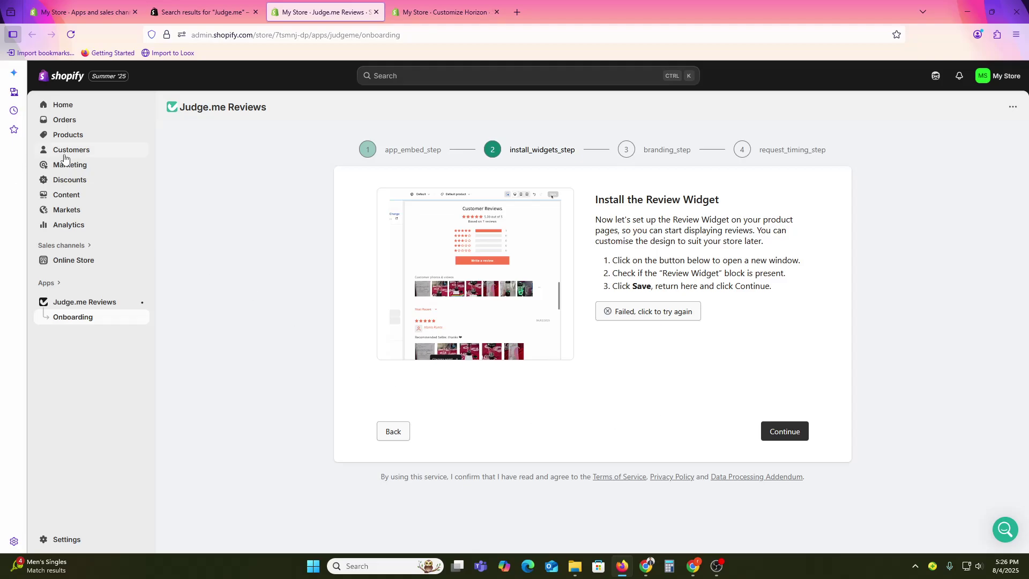
Step: Start a new product in the store's product list and title it Demo
{"action": "left_click", "coordinate": [77, 139]}
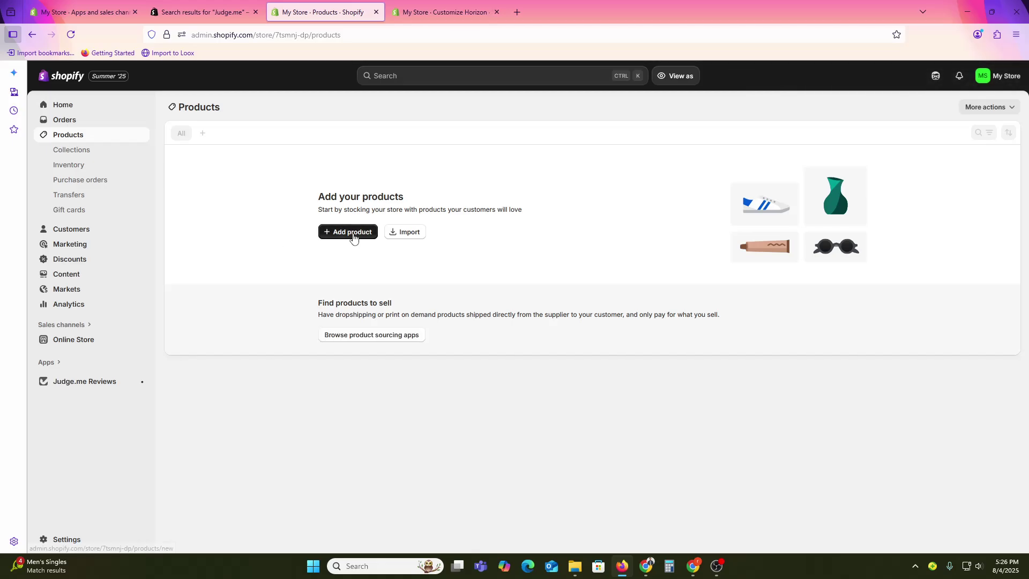
{"action": "left_click", "coordinate": [348, 231]}
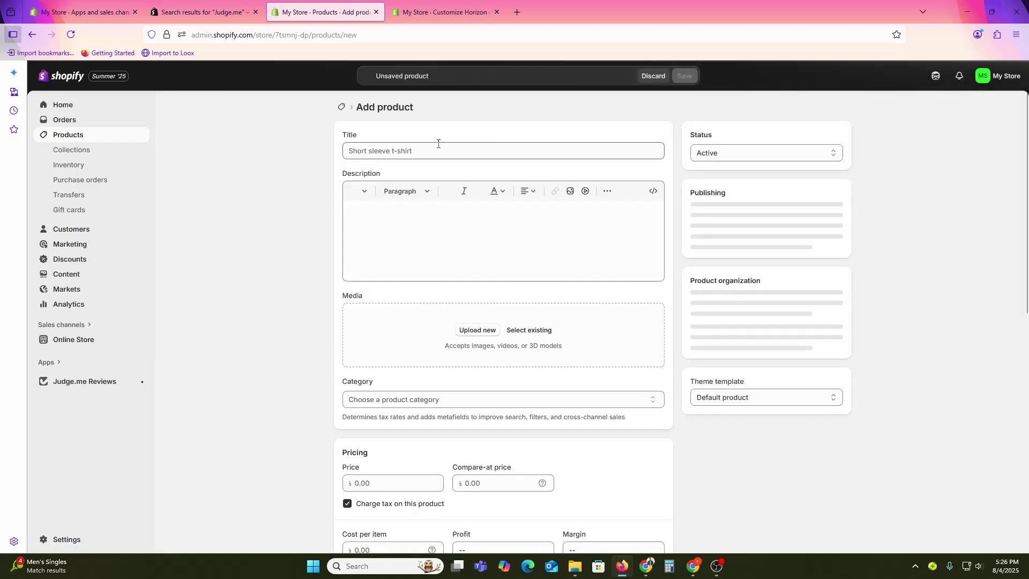
{"action": "type", "text": "Demo"}
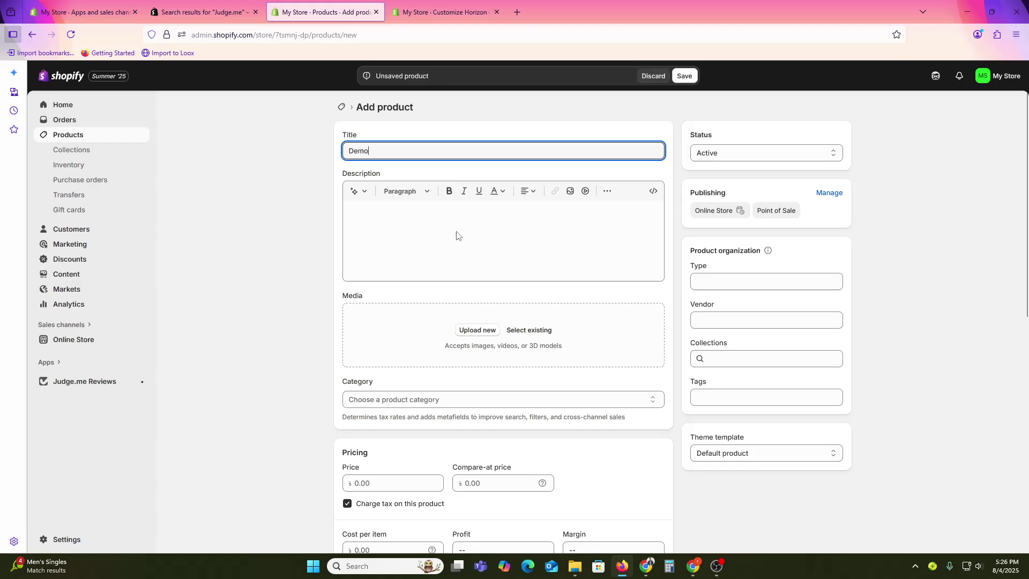
Step: Upload the image row-1-column-1 (1) from Downloads and add it as the Demo product's media
{"action": "left_click", "coordinate": [450, 347]}
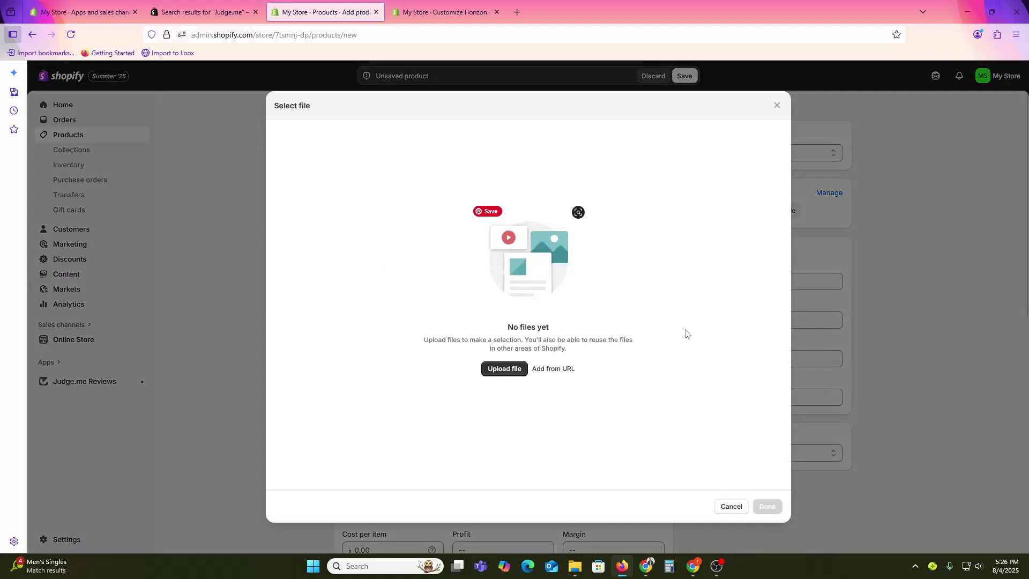
{"action": "left_click", "coordinate": [498, 375]}
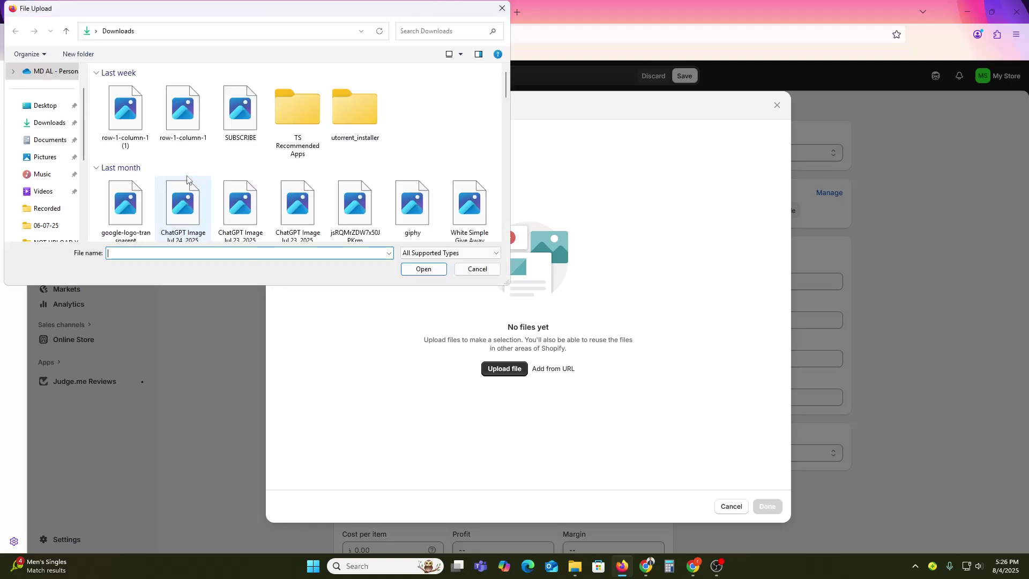
{"action": "double_click", "coordinate": [118, 126]}
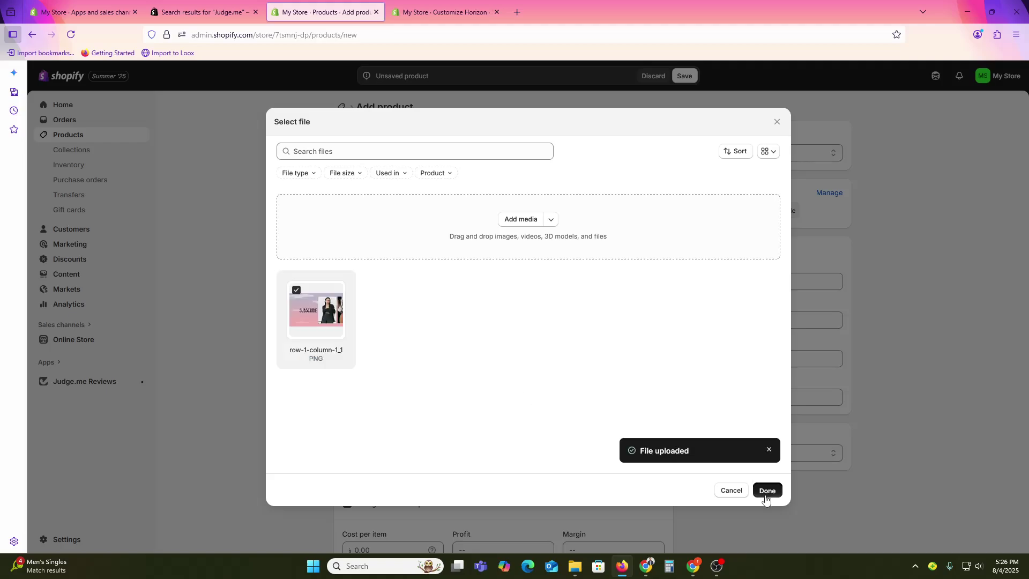
{"action": "left_click", "coordinate": [765, 490]}
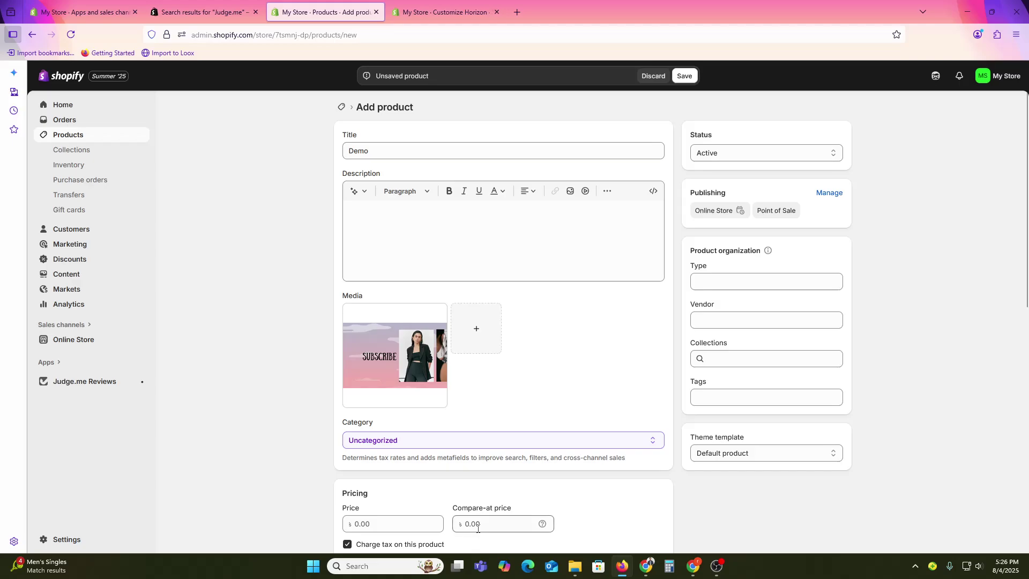
Step: Set the Demo product's price to 250 and save the product
{"action": "left_click", "coordinate": [375, 524]}
{"action": "type", "text": "250"}
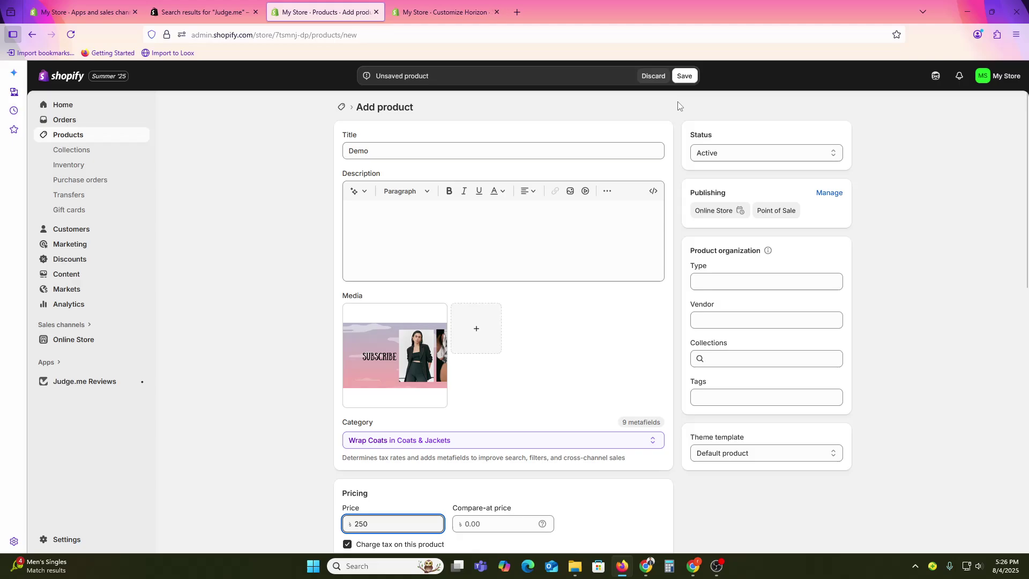
{"action": "left_click", "coordinate": [688, 79]}
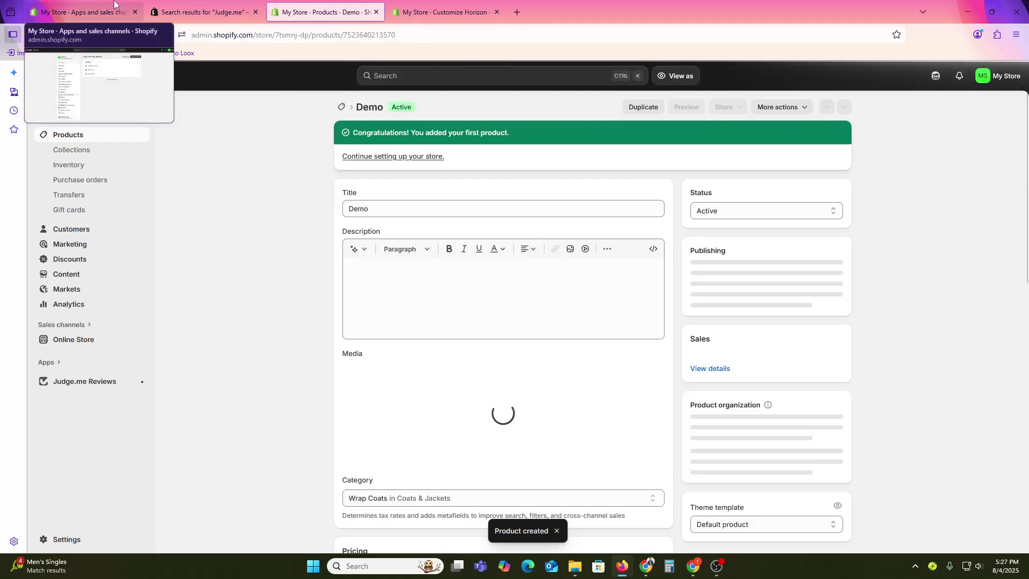
Step: Return to the store admin and open the Judge.me Reviews app's home page
{"action": "left_click", "coordinate": [81, 12]}
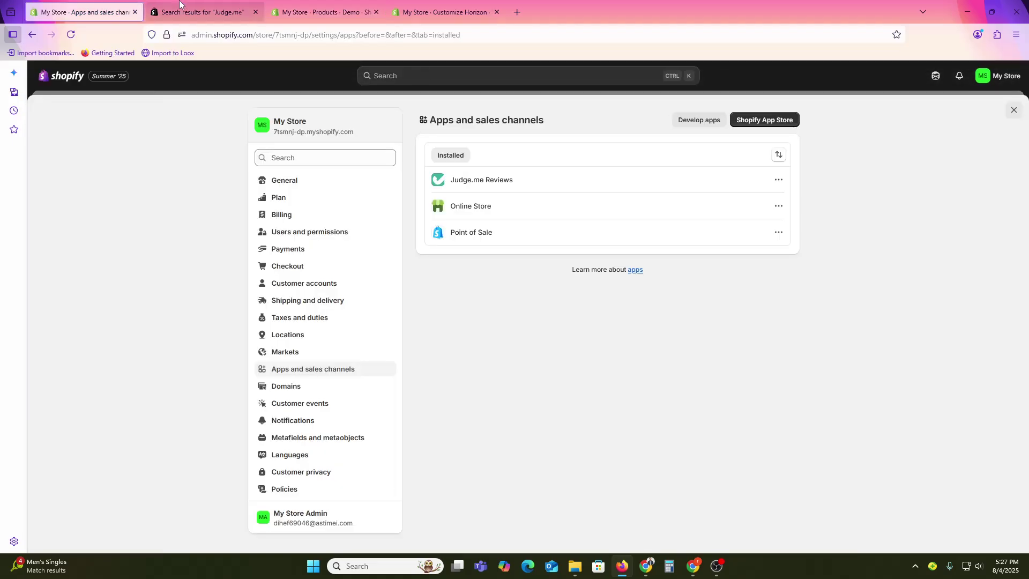
{"action": "left_click", "coordinate": [440, 11]}
{"action": "left_click", "coordinate": [322, 12]}
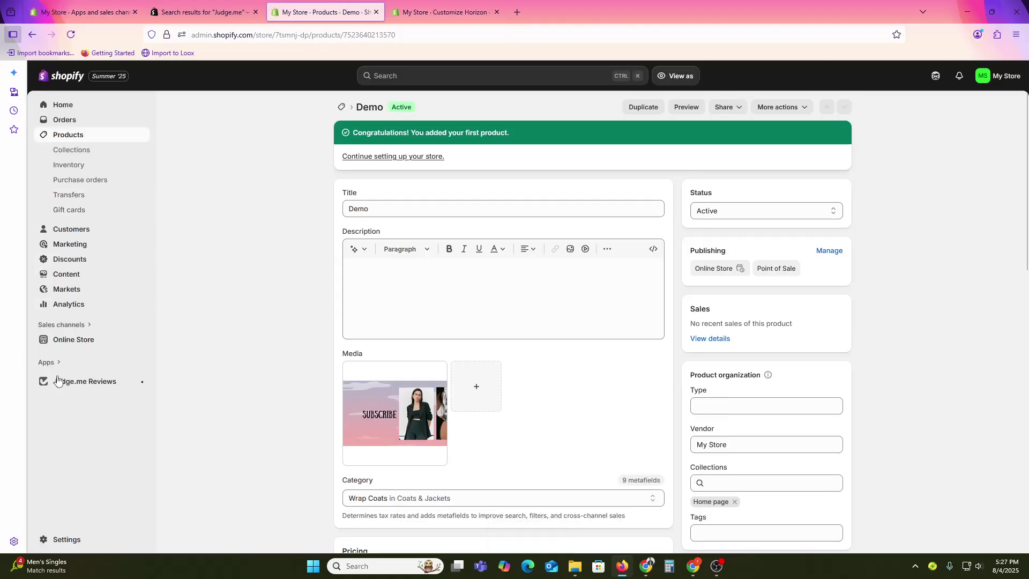
{"action": "left_click", "coordinate": [85, 390]}
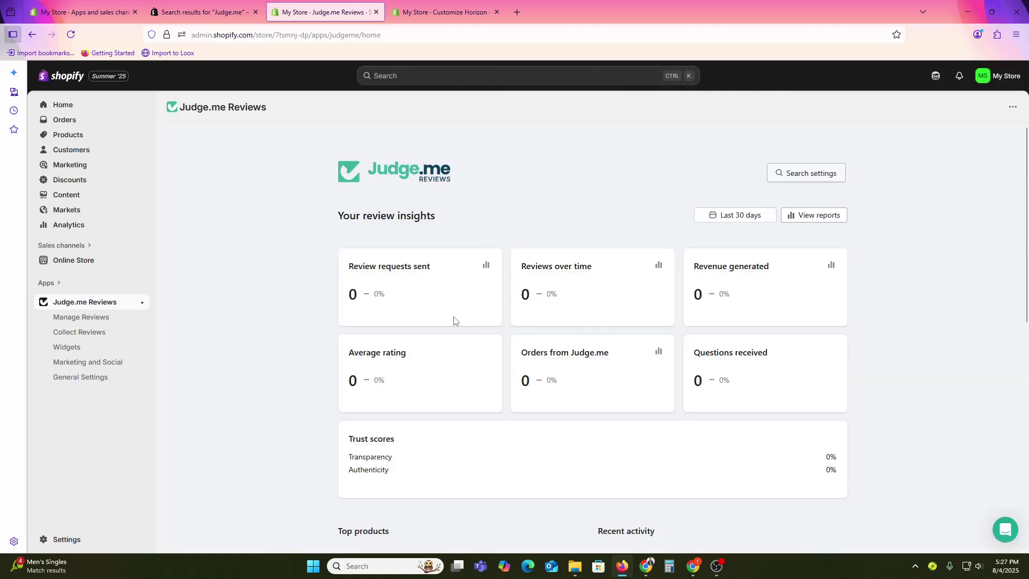
Step: Open the Manage Reviews page of Judge.me and dismiss the Etsy review sync promotion
{"action": "left_click", "coordinate": [75, 318]}
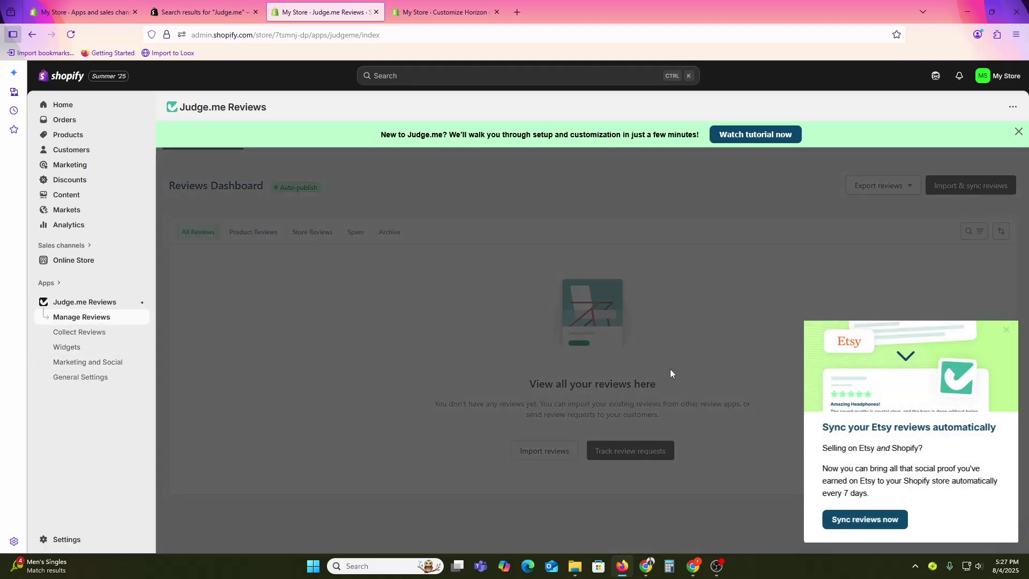
{"action": "left_click", "coordinate": [694, 424]}
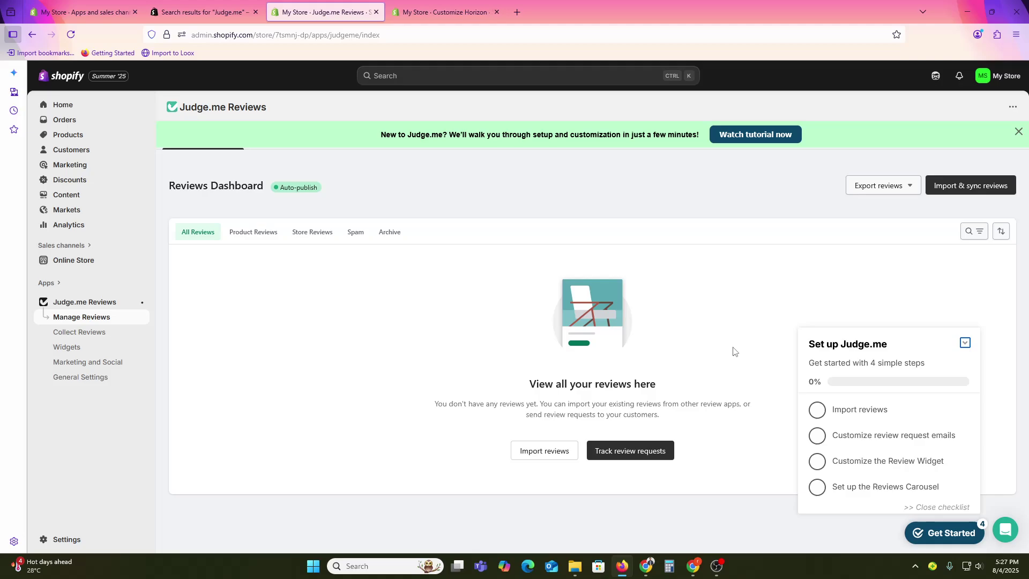
Step: Open Judge.me's Widgets page, look over the Review Widget and other widgets, and dismiss the required update notice
{"action": "left_click", "coordinate": [76, 348]}
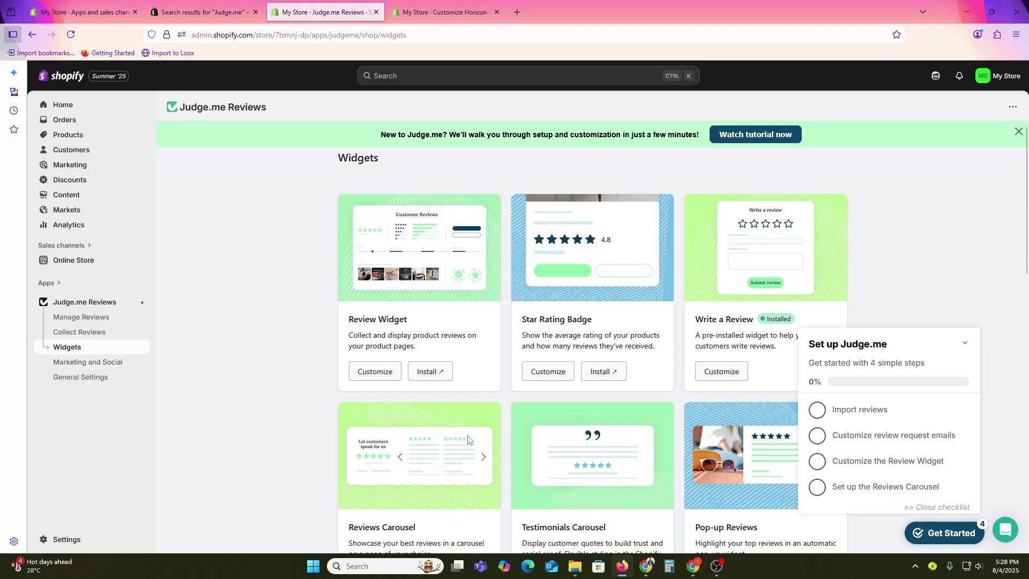
{"action": "triple_click", "coordinate": [369, 322]}
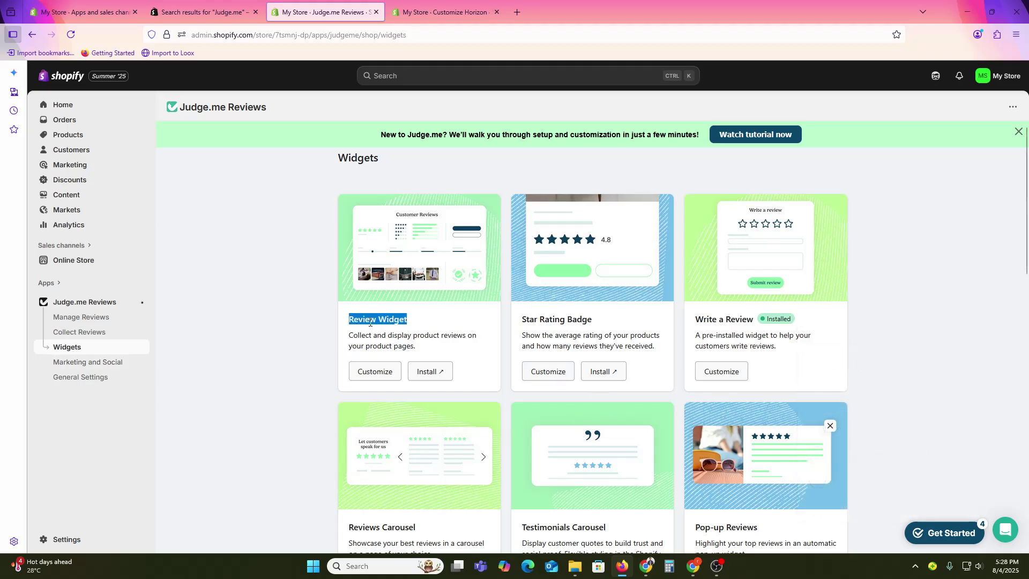
{"action": "scroll", "coordinate": [442, 359], "scroll_direction": "down", "scroll_amount": 4}
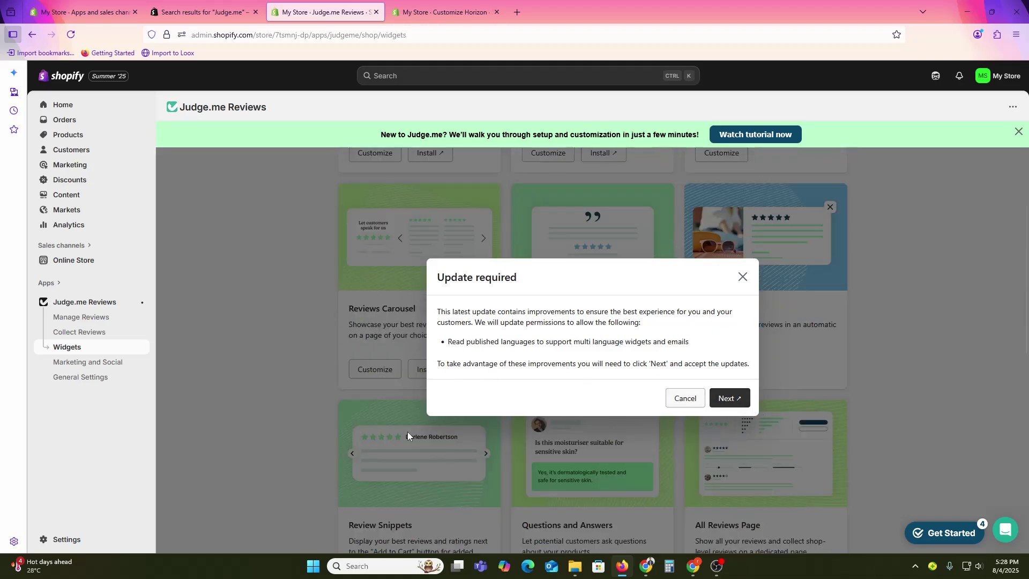
{"action": "left_click", "coordinate": [743, 277]}
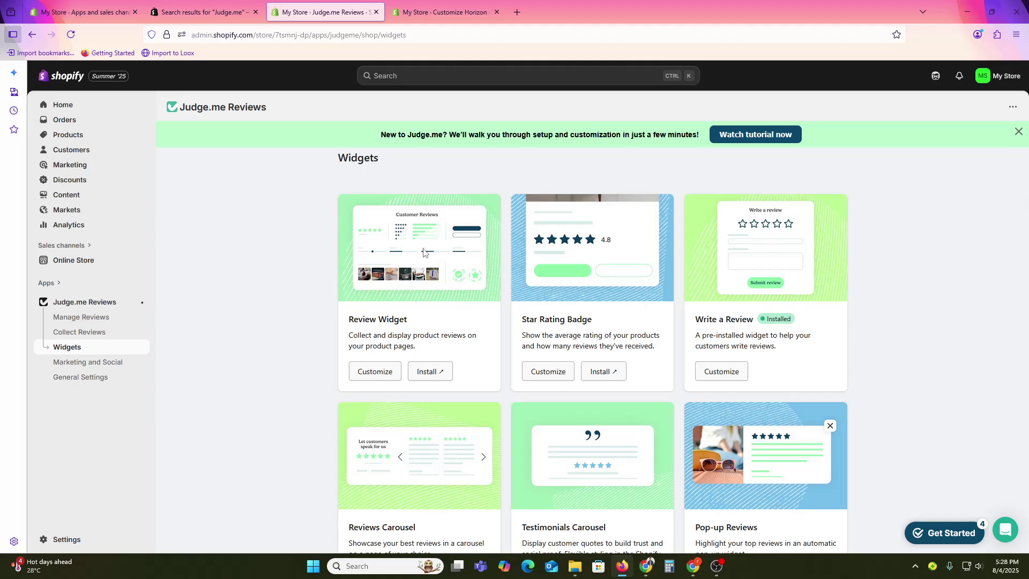
Step: Install the Judge.me Review Widget on the Horizon theme's Default product template, save it and check its preview
{"action": "left_click", "coordinate": [431, 373]}
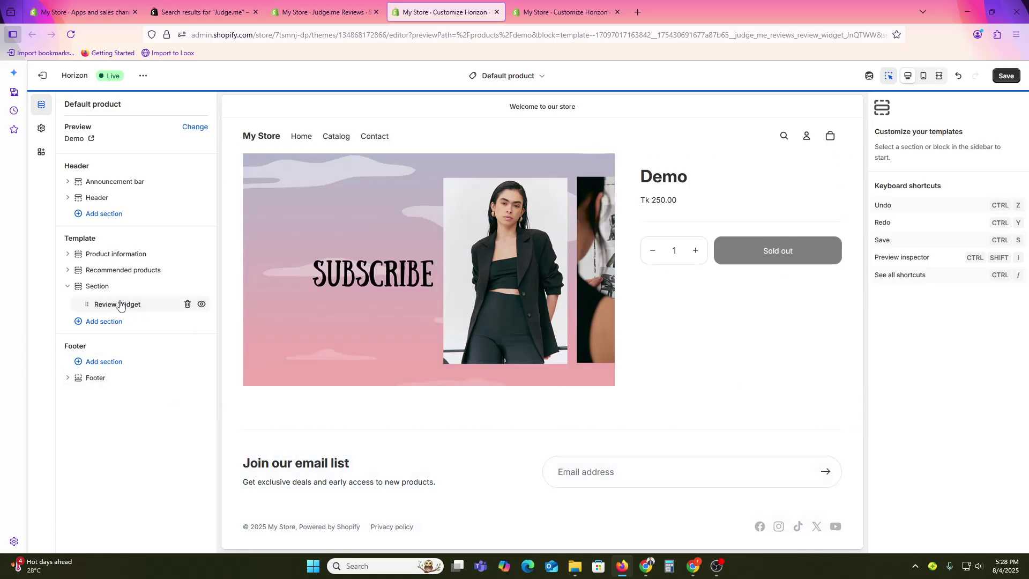
{"action": "left_click", "coordinate": [309, 5]}
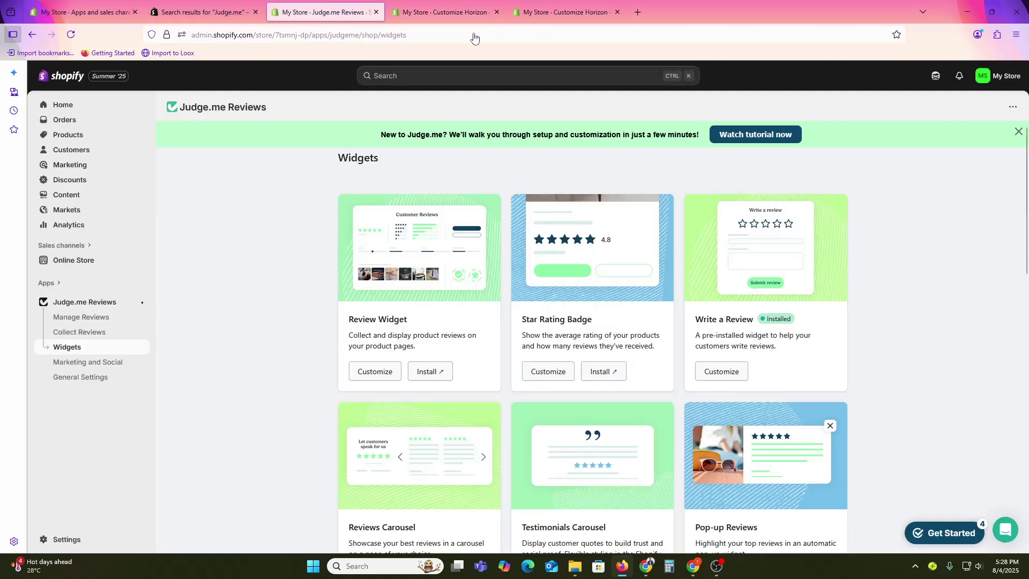
{"action": "left_click", "coordinate": [449, 8]}
{"action": "left_click", "coordinate": [1006, 75]}
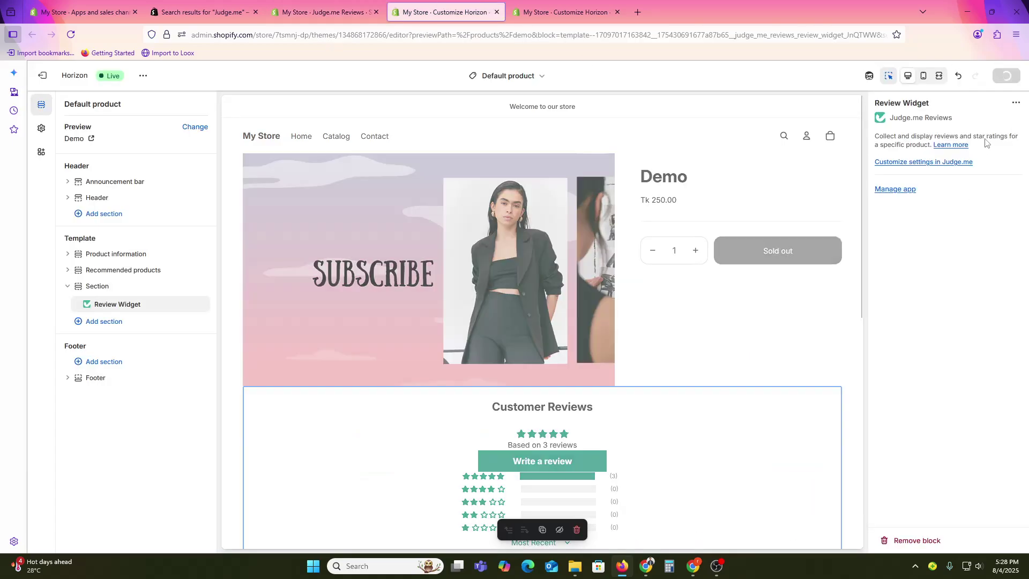
{"action": "scroll", "coordinate": [667, 494], "scroll_direction": "down", "scroll_amount": 6}
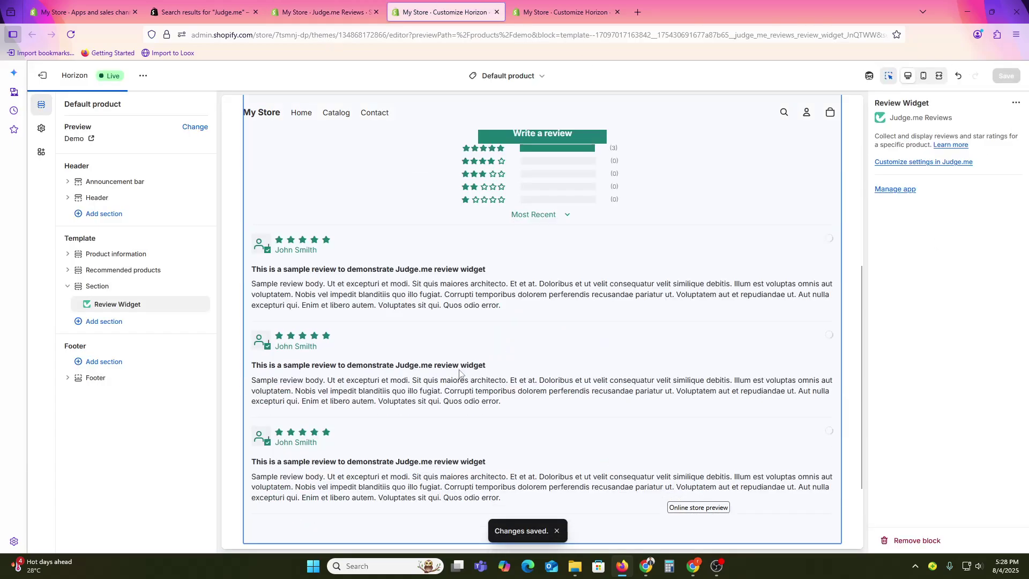
Step: Reload Judge.me's Widgets page, check the Review Widget's installation status and browse the other available widgets
{"action": "left_click", "coordinate": [321, 12]}
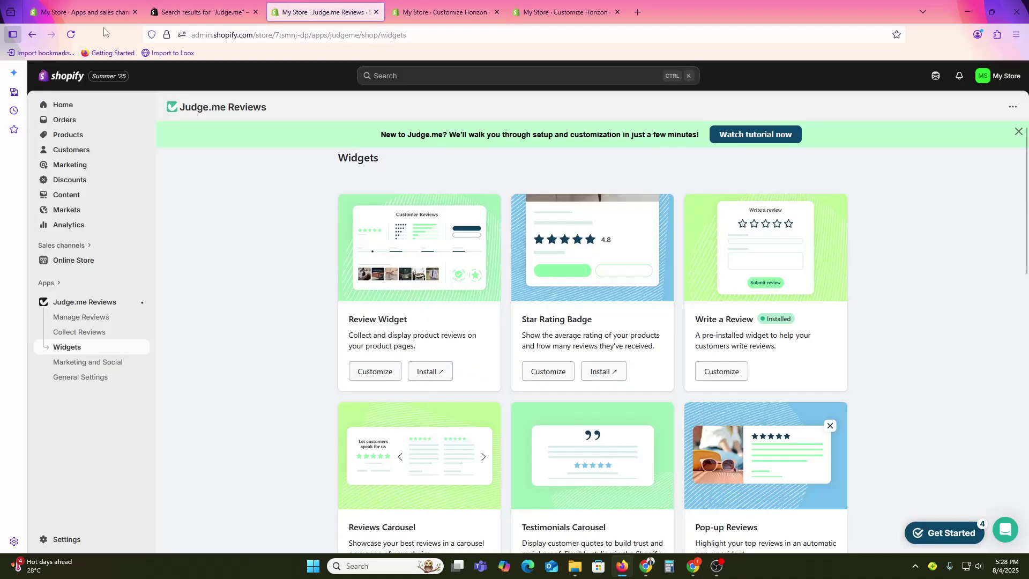
{"action": "left_click", "coordinate": [73, 34]}
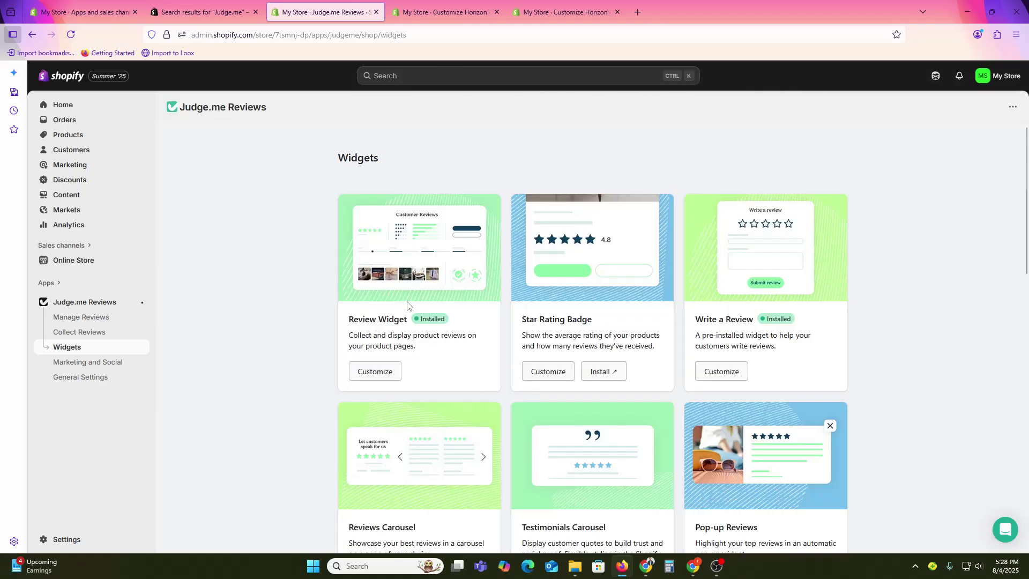
{"action": "left_click_drag", "start_coordinate": [379, 319], "coordinate": [420, 322]}
{"action": "left_click", "coordinate": [423, 324]}
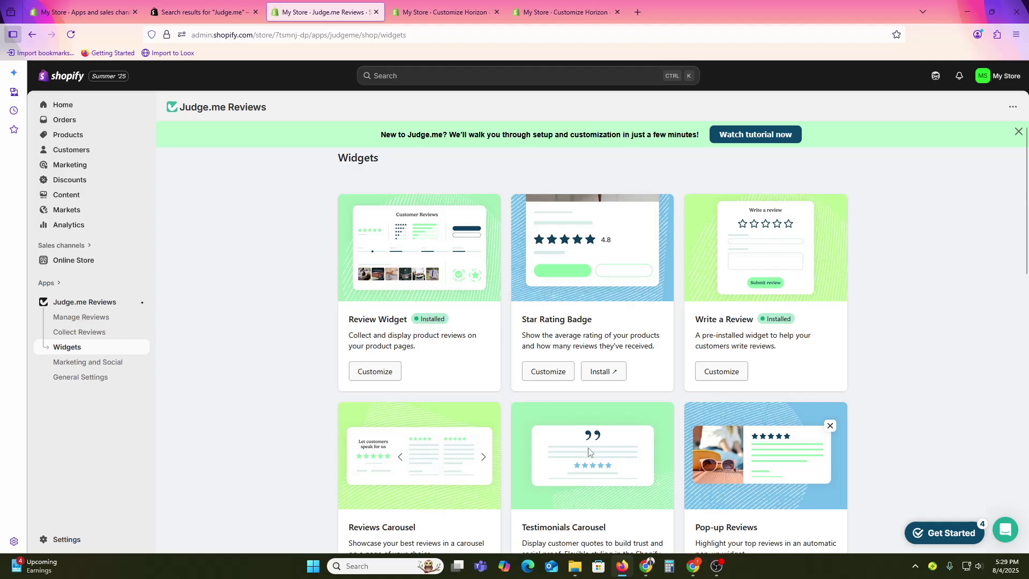
{"action": "scroll", "coordinate": [437, 332], "scroll_direction": "down", "scroll_amount": 2}
{"action": "scroll", "coordinate": [430, 423], "scroll_direction": "down", "scroll_amount": 3}
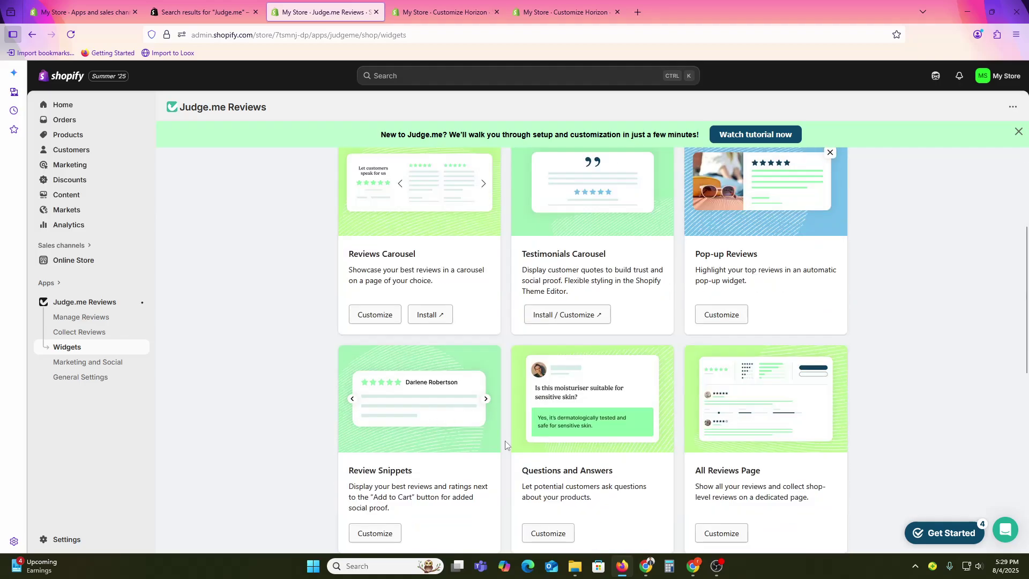
{"action": "scroll", "coordinate": [617, 498], "scroll_direction": "down", "scroll_amount": 4}
{"action": "scroll", "coordinate": [399, 474], "scroll_direction": "down", "scroll_amount": 1}
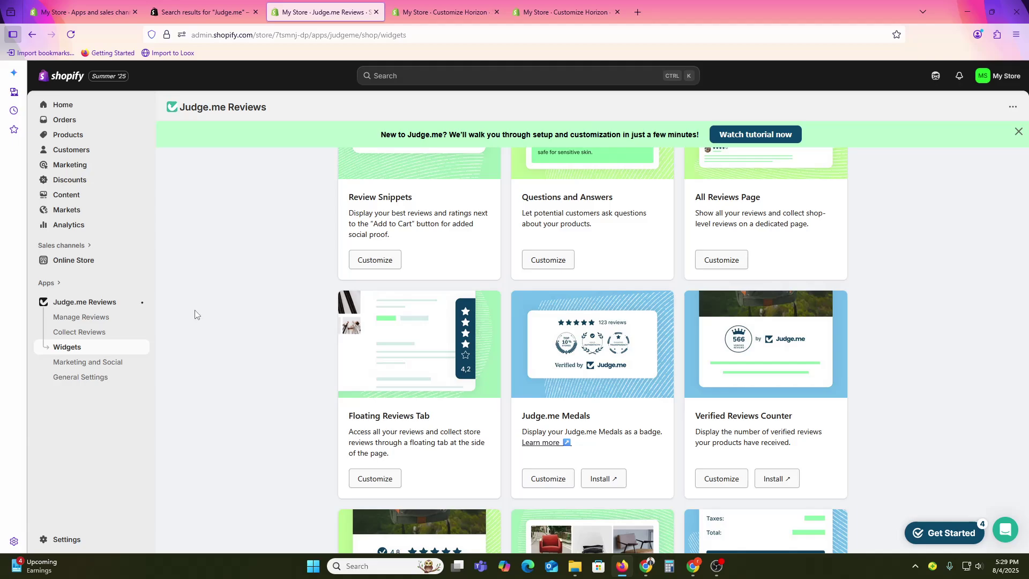
{"action": "scroll", "coordinate": [280, 391], "scroll_direction": "up", "scroll_amount": 2}
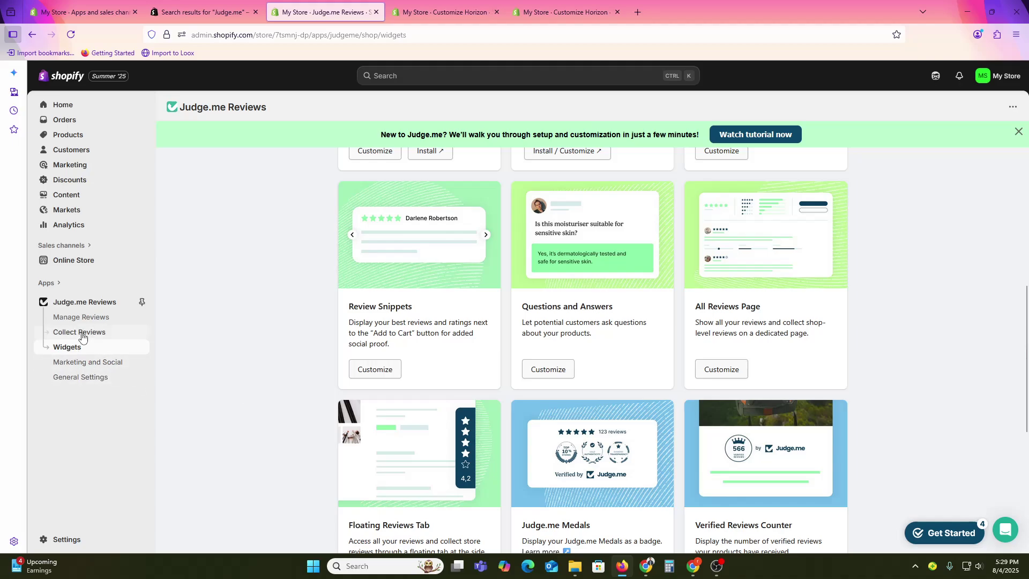
{"action": "scroll", "coordinate": [609, 470], "scroll_direction": "up", "scroll_amount": 8}
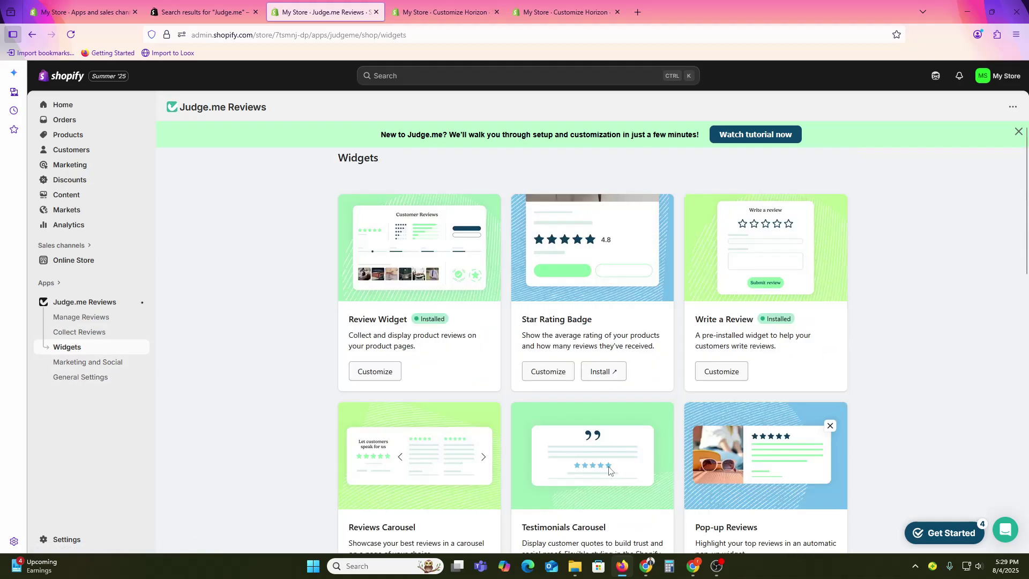
Step: View Judge.me's General Settings, dismiss the Early User Program notice and return to the Manage Reviews page
{"action": "left_click", "coordinate": [91, 379]}
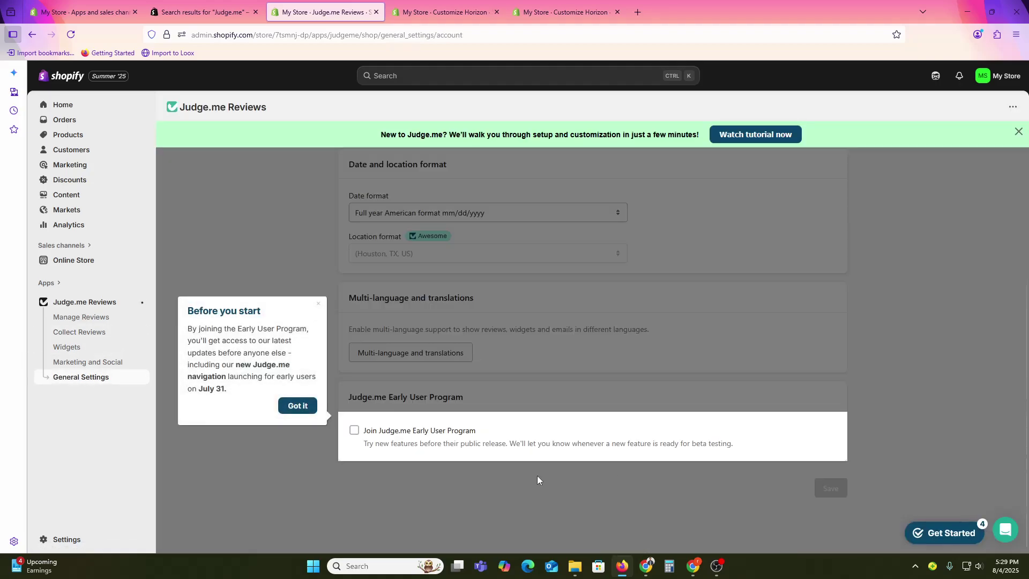
{"action": "left_click", "coordinate": [296, 406]}
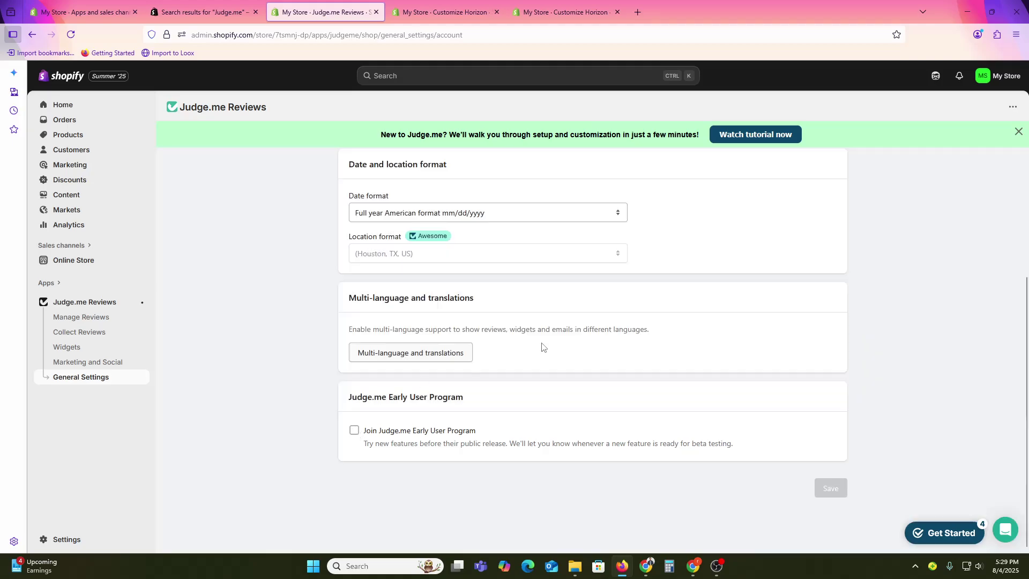
{"action": "left_click", "coordinate": [101, 318]}
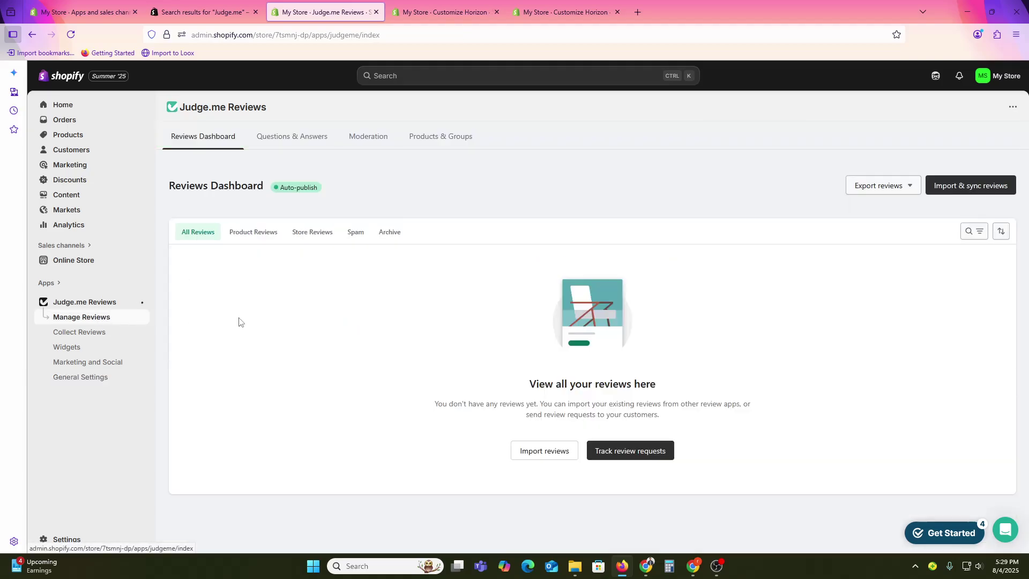
Step: Examine the form for scheduling a manual review request under Collect Reviews, close it and return to the Widgets page
{"action": "left_click", "coordinate": [68, 334]}
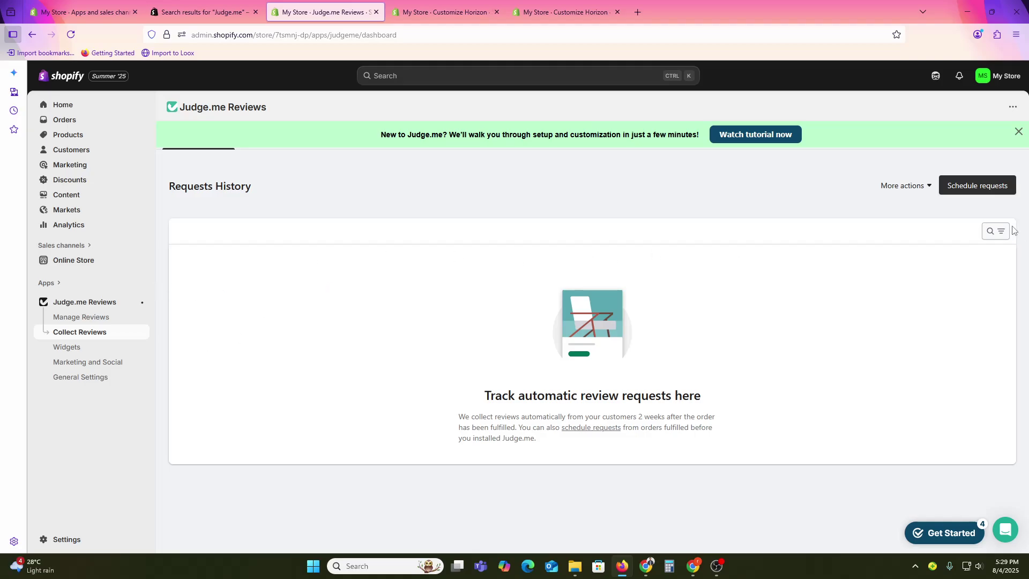
{"action": "left_click", "coordinate": [982, 188]}
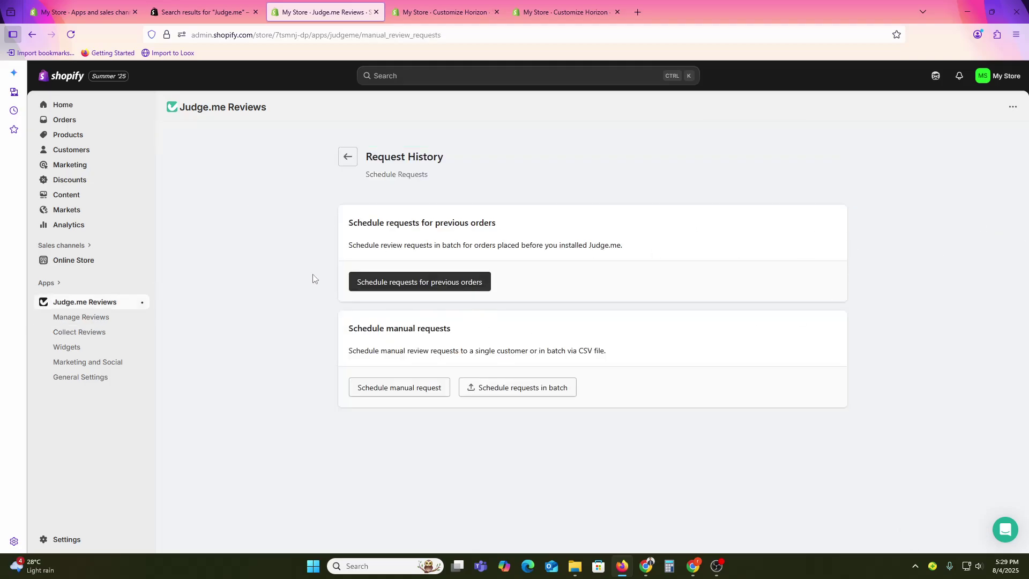
{"action": "left_click", "coordinate": [403, 395]}
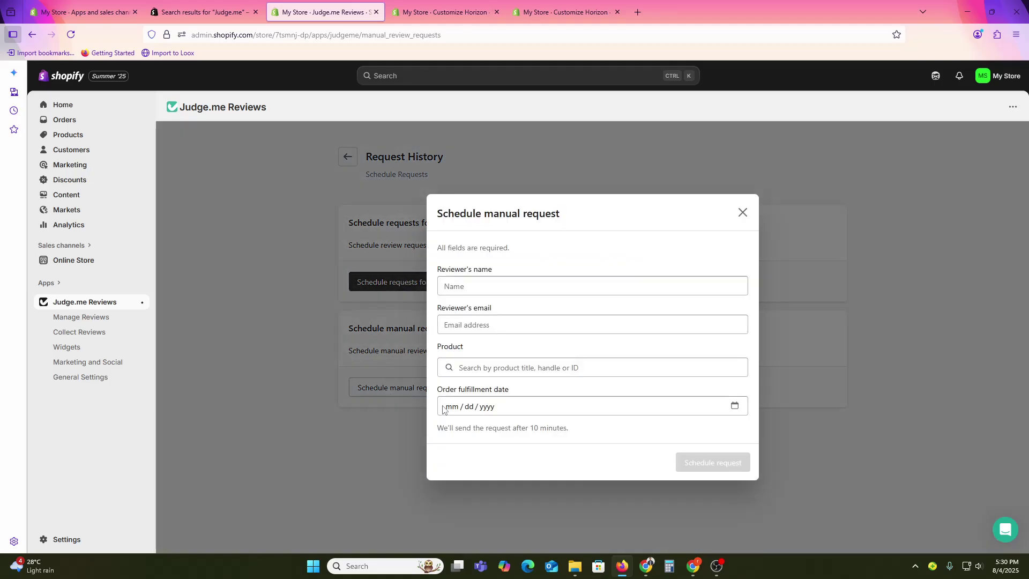
{"action": "left_click", "coordinate": [743, 216]}
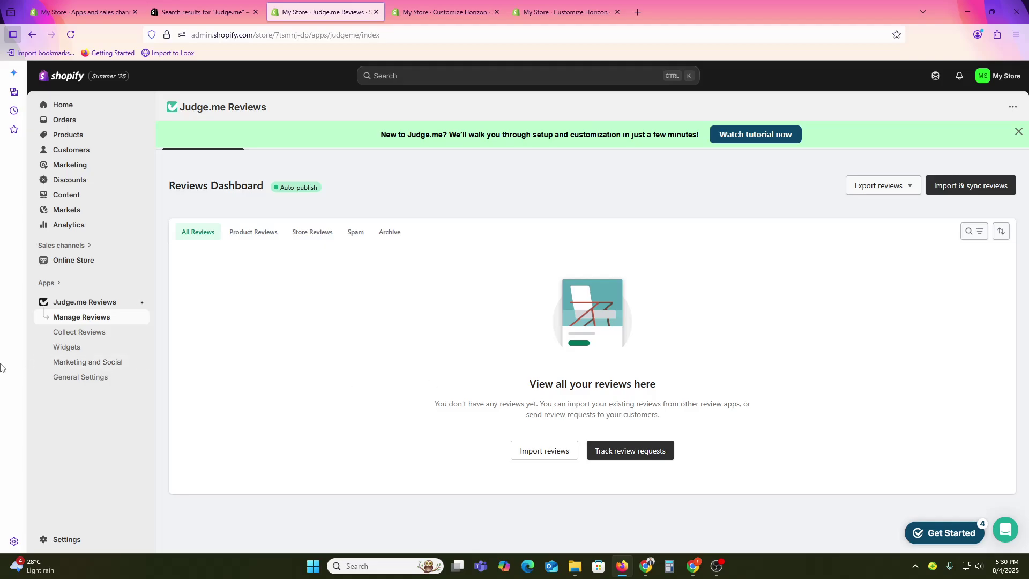
{"action": "left_click", "coordinate": [94, 347]}
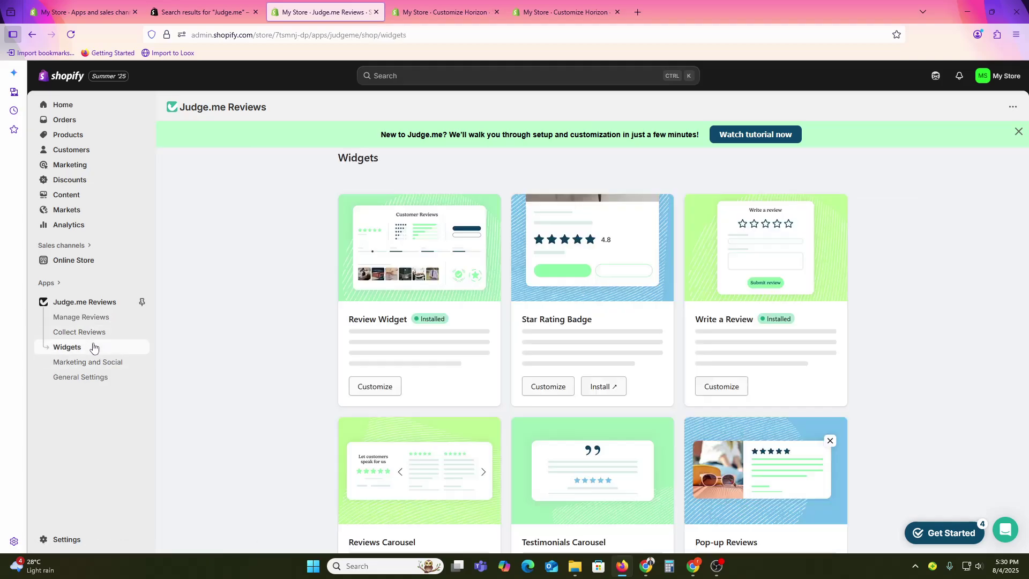